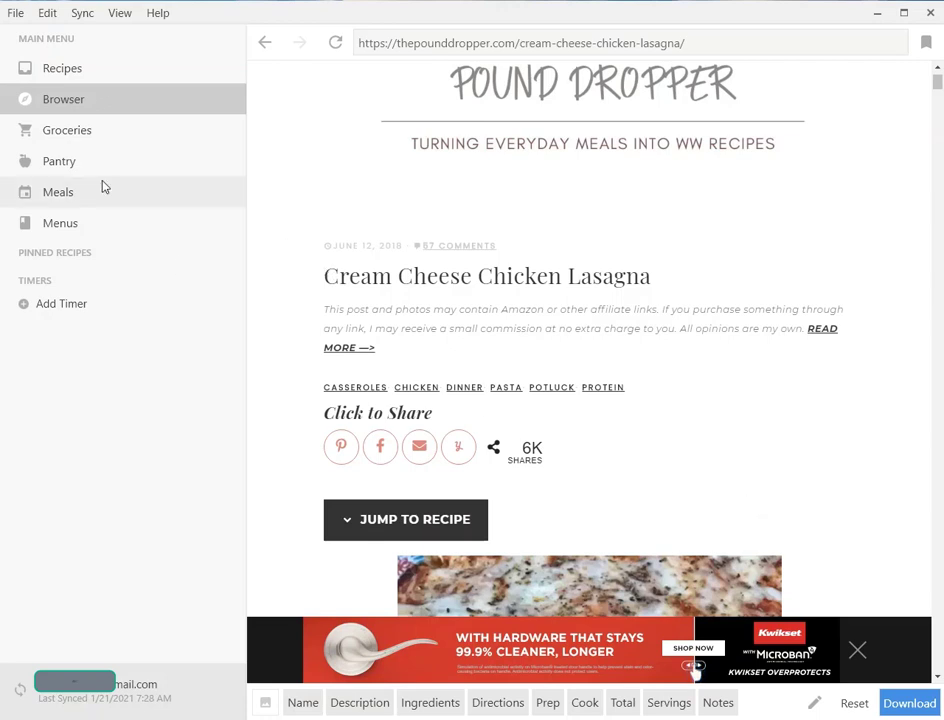
- Show the Cream Cheese Chicken Lasagna page from thepounddropper.com in the built-in browser
{"action": "left_click", "coordinate": [53, 99]}
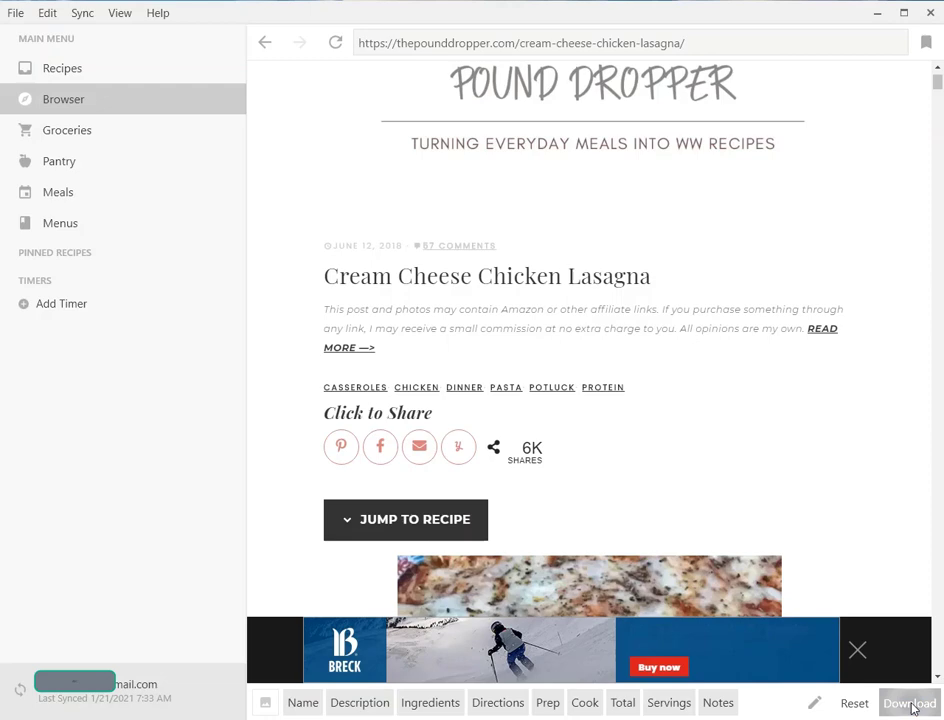
- Download the lasagna page into a new recipe form pre-filled with ingredients, directions and nutrition
{"action": "left_click", "coordinate": [909, 704]}
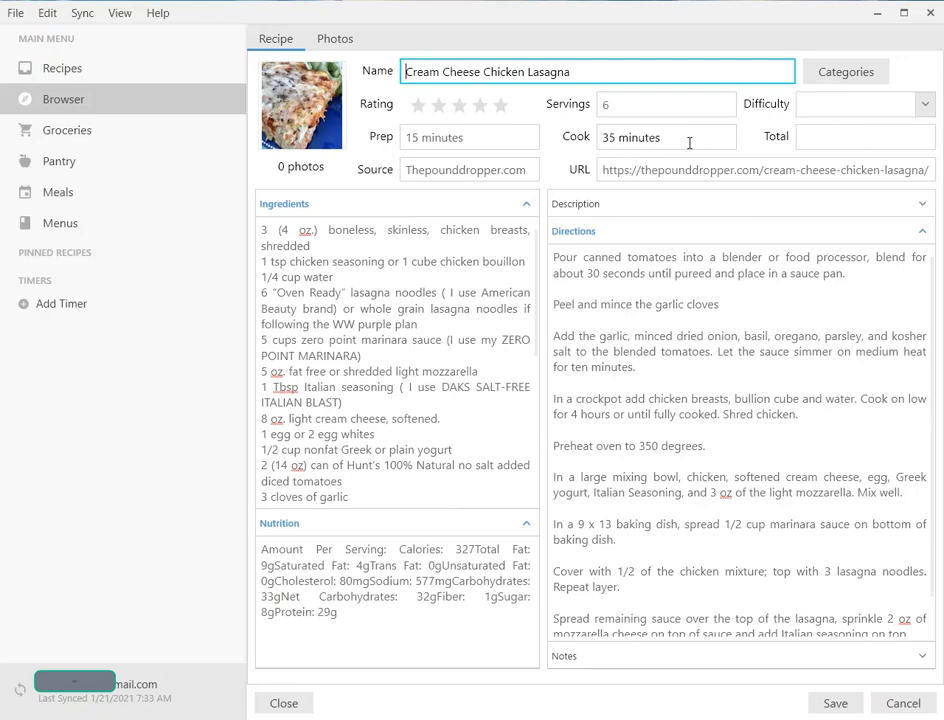
- Set the recipe's total time to 50 minutes and its difficulty to Medium
{"action": "left_click", "coordinate": [814, 136]}
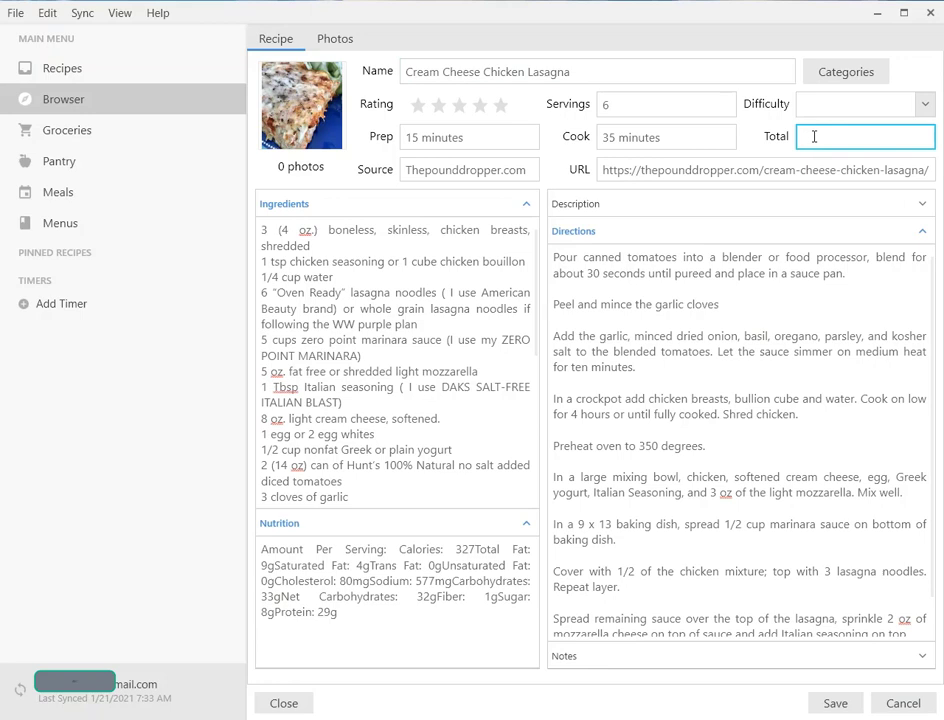
{"action": "type", "text": "50 min"}
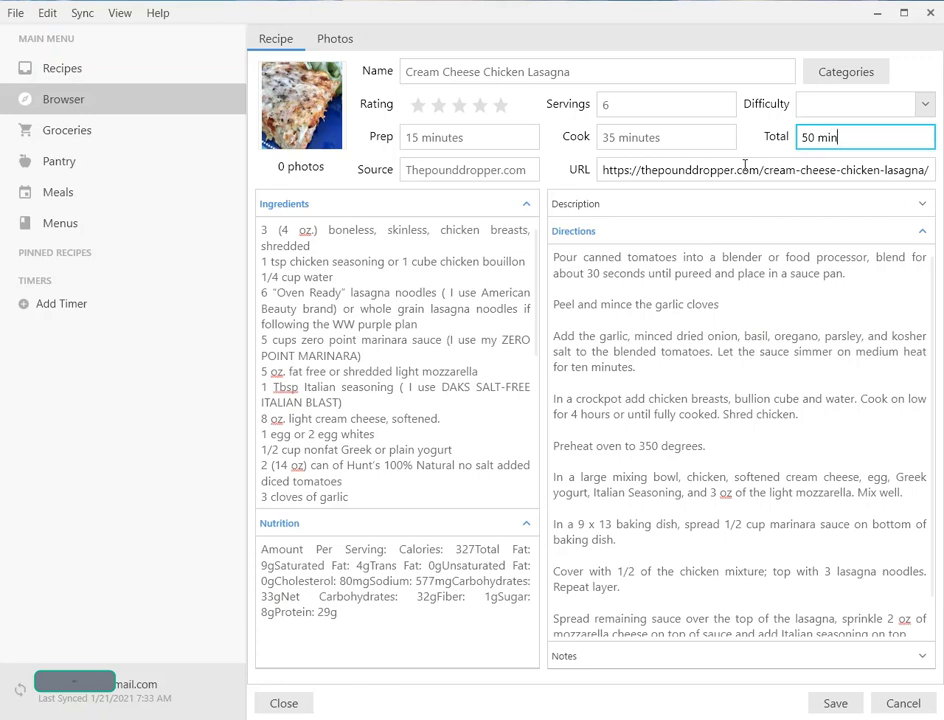
{"action": "type", "text": "utes"}
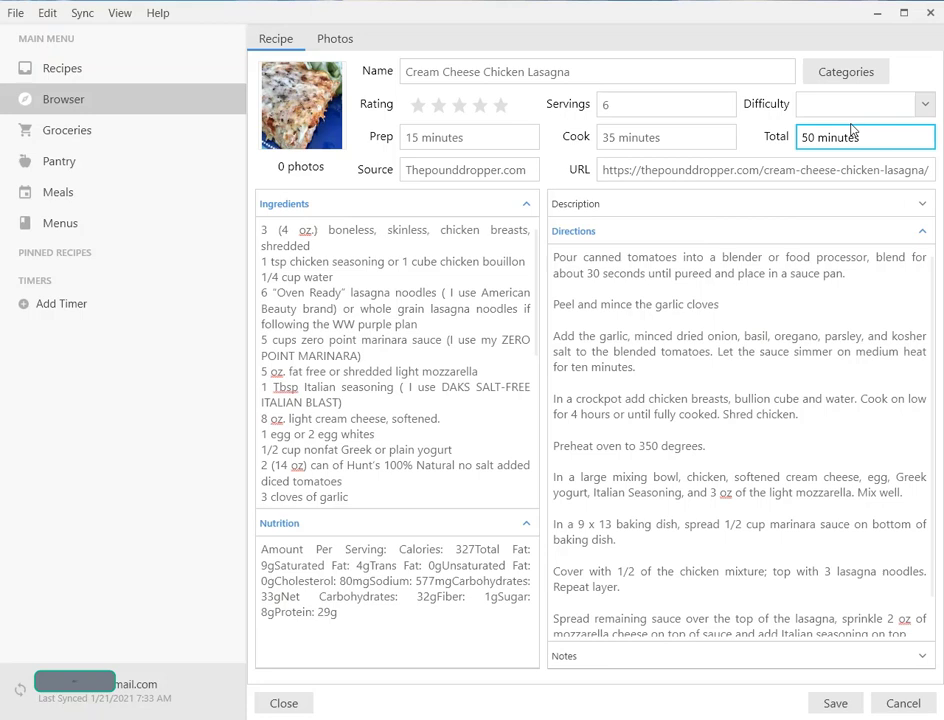
{"action": "left_click", "coordinate": [926, 104]}
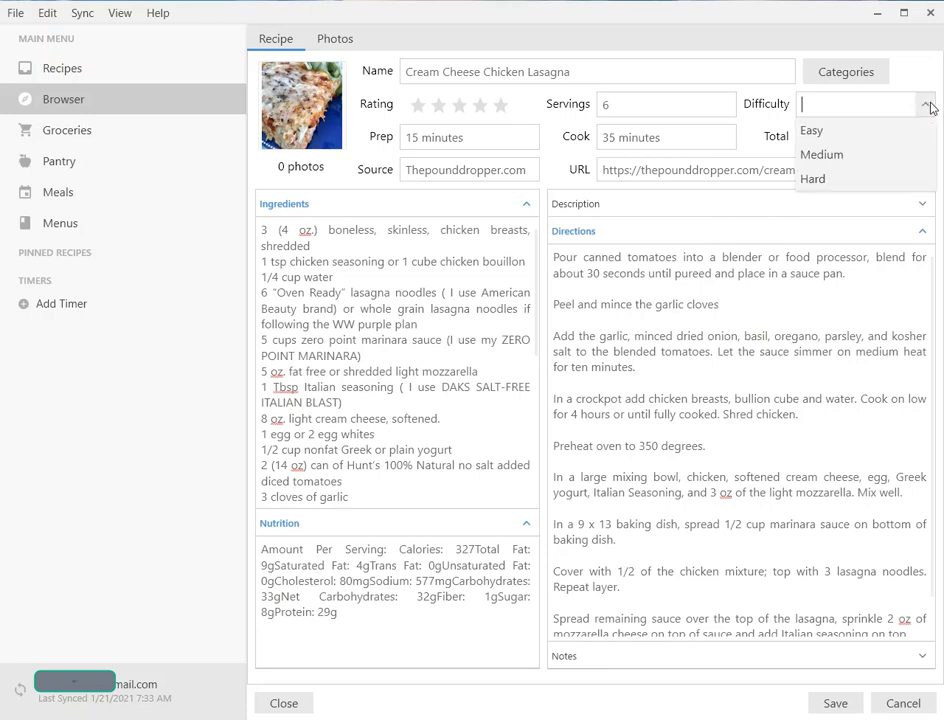
{"action": "left_click", "coordinate": [851, 158]}
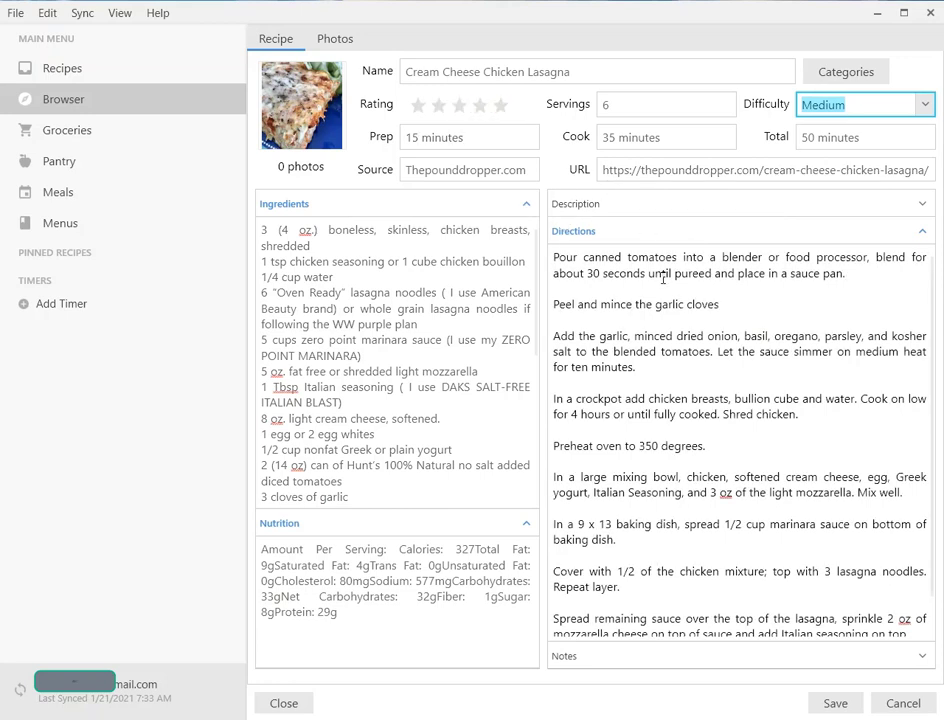
- File the recipe under the Meal - WW category
{"action": "left_click", "coordinate": [864, 69]}
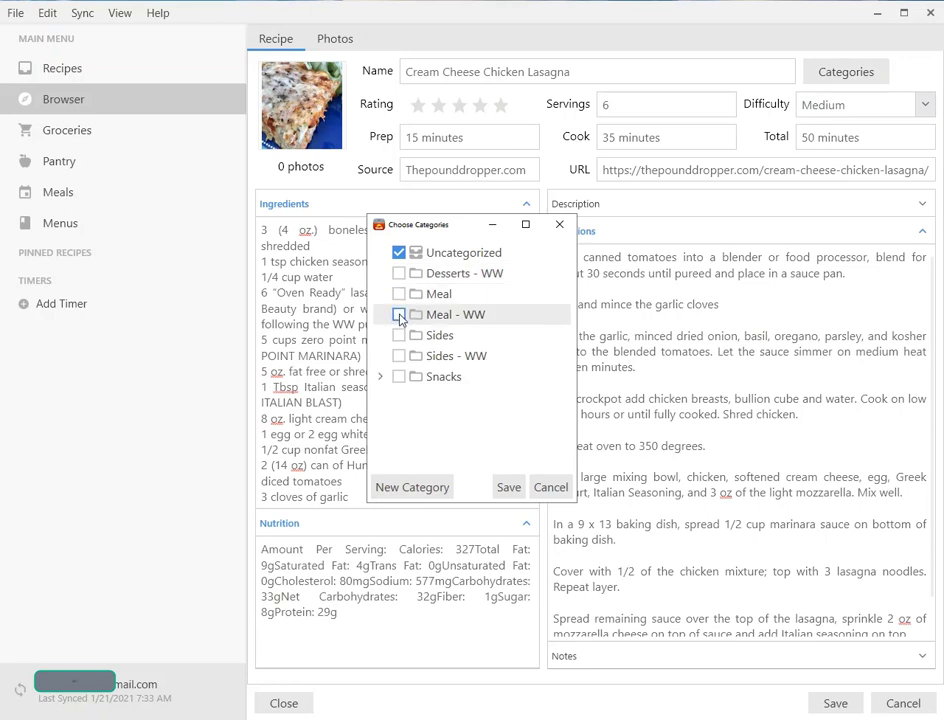
{"action": "left_click", "coordinate": [399, 315]}
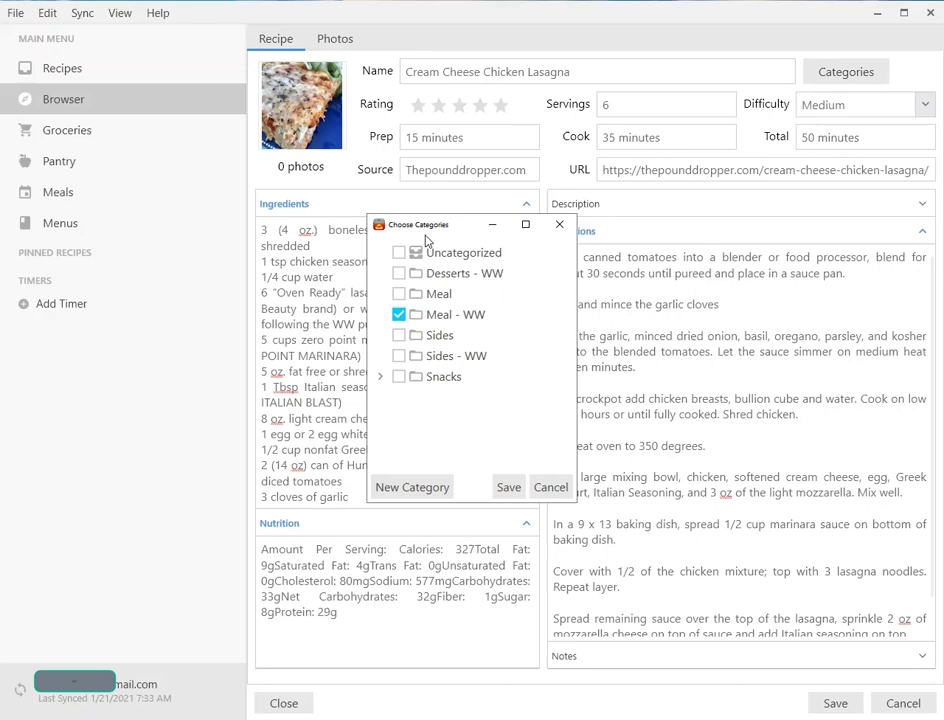
{"action": "left_click", "coordinate": [510, 487]}
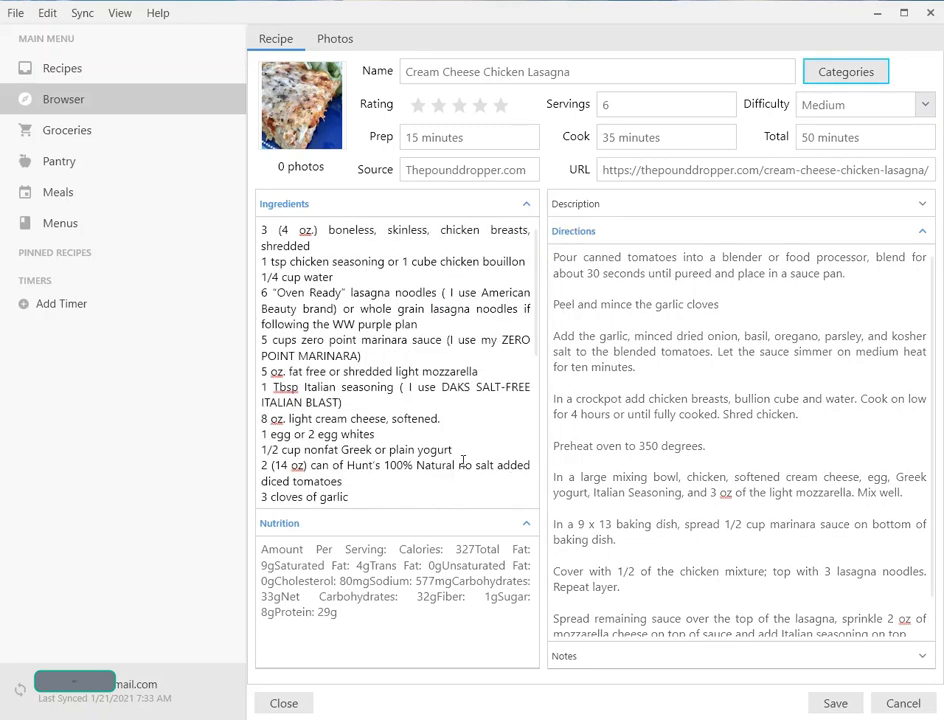
- Put Total Fat, Trans Fat, Unsaturated Fat and Cholesterol on separate nutrition lines
{"action": "left_click", "coordinate": [476, 549]}
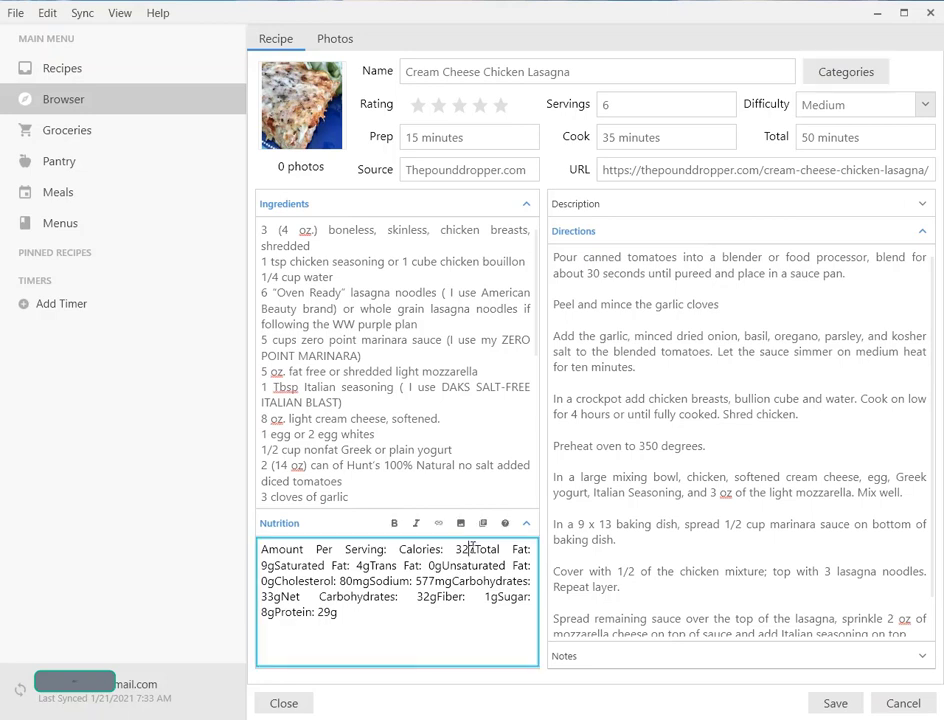
{"action": "key", "text": "Return"}
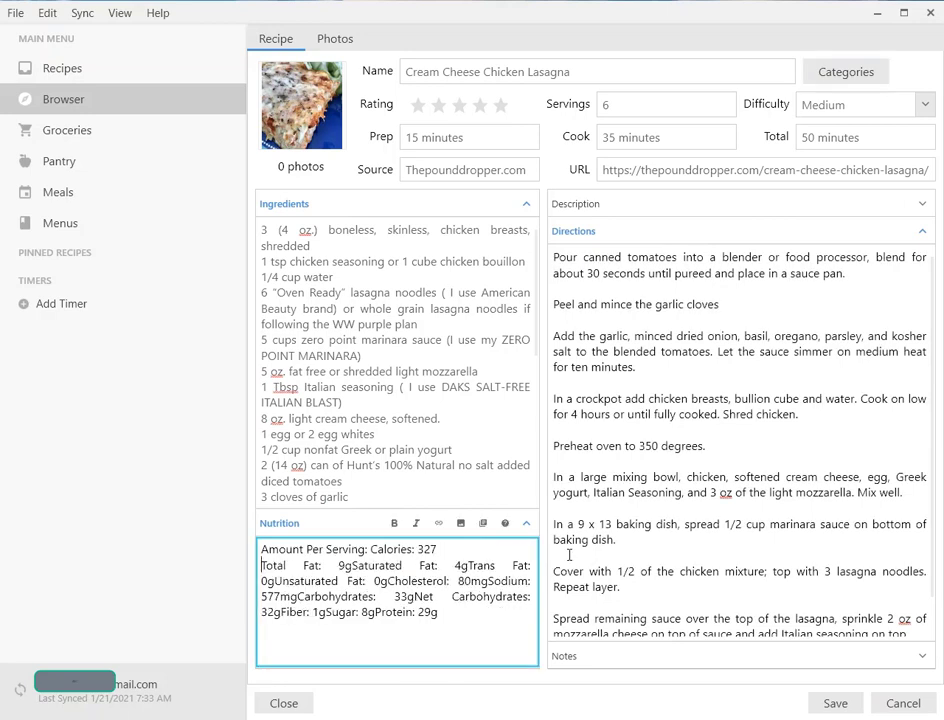
{"action": "left_click", "coordinate": [300, 565]}
{"action": "key", "text": "Return"}
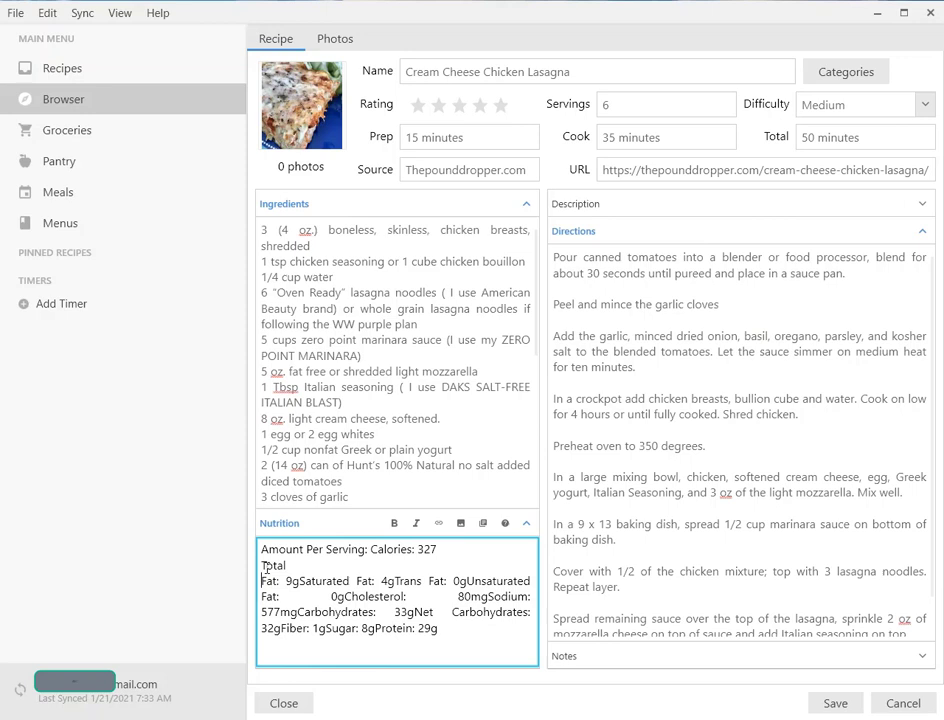
{"action": "key", "text": "BackSpace"}
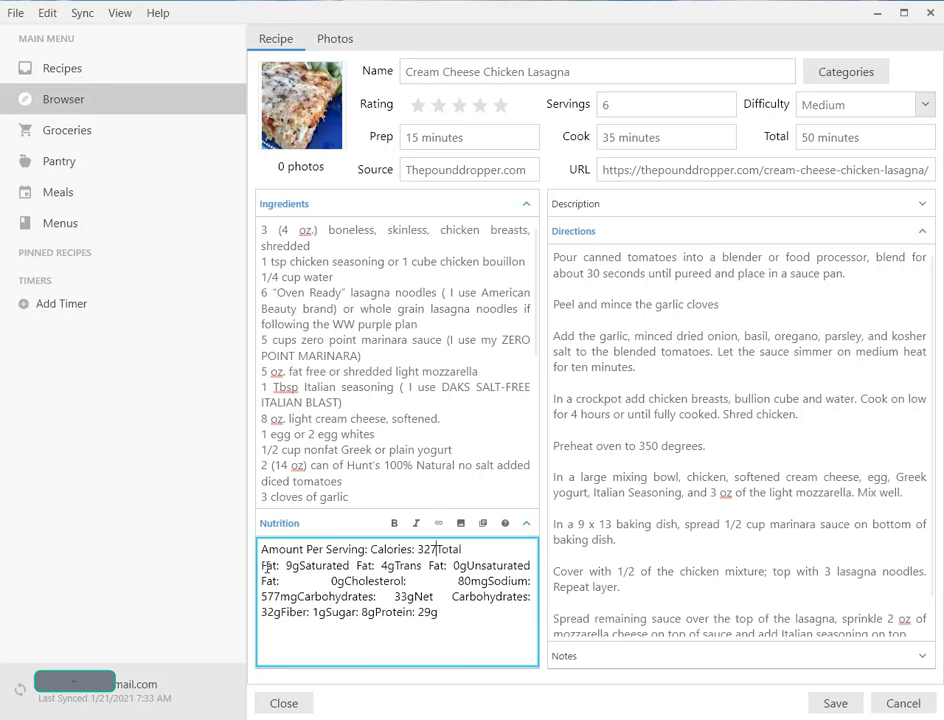
{"action": "left_click", "coordinate": [357, 565]}
{"action": "key", "text": "Return"}
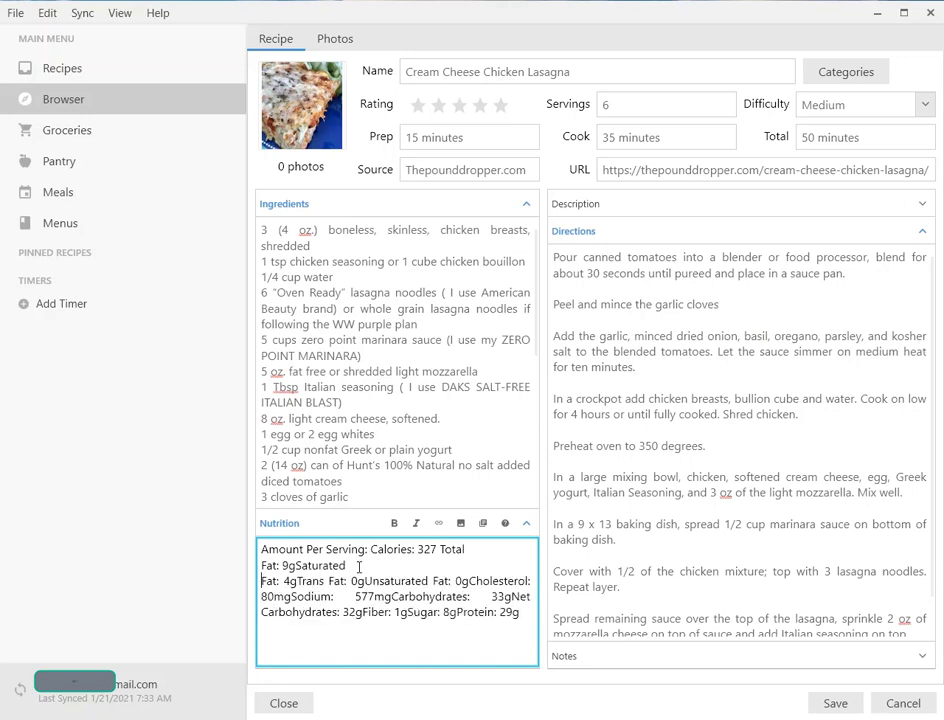
{"action": "left_click", "coordinate": [329, 581]}
{"action": "key", "text": "Return"}
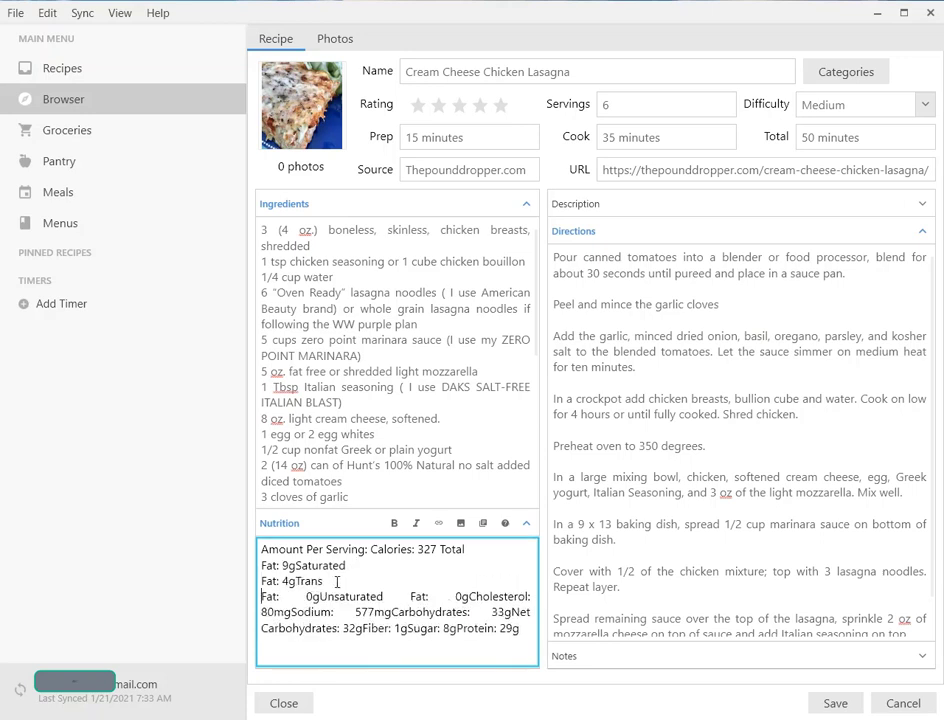
{"action": "left_click", "coordinate": [321, 597]}
{"action": "key", "text": "Return"}
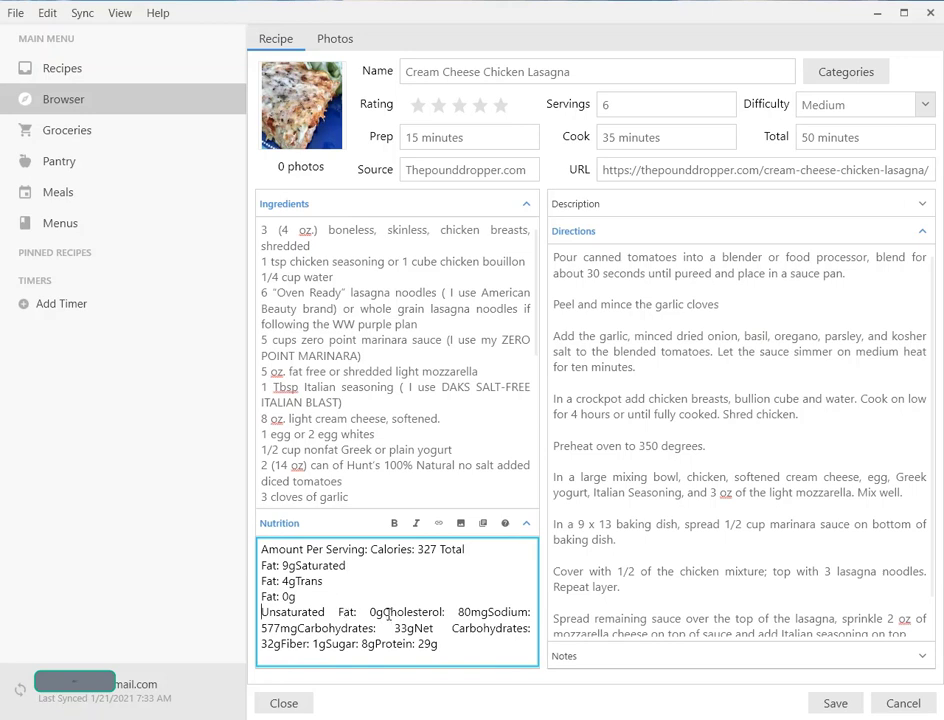
{"action": "left_click", "coordinate": [385, 612]}
{"action": "key", "text": "Return"}
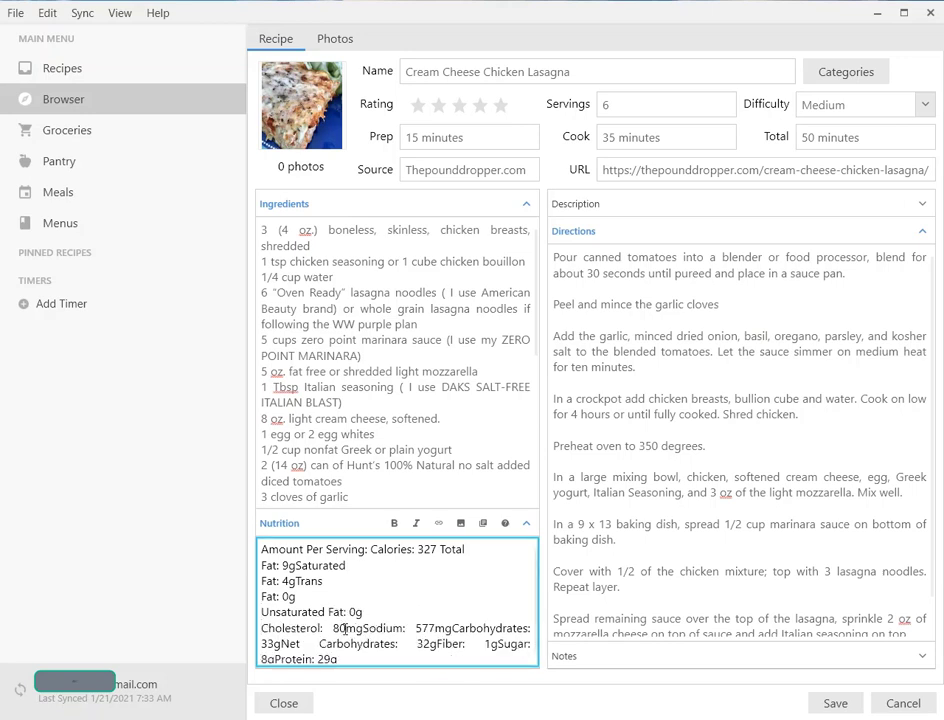
- Break Sodium, Carbohydrates, Net Carbohydrates, Fiber, Sugar and Protein onto their own lines
{"action": "left_click", "coordinate": [364, 628]}
{"action": "key", "text": "Return"}
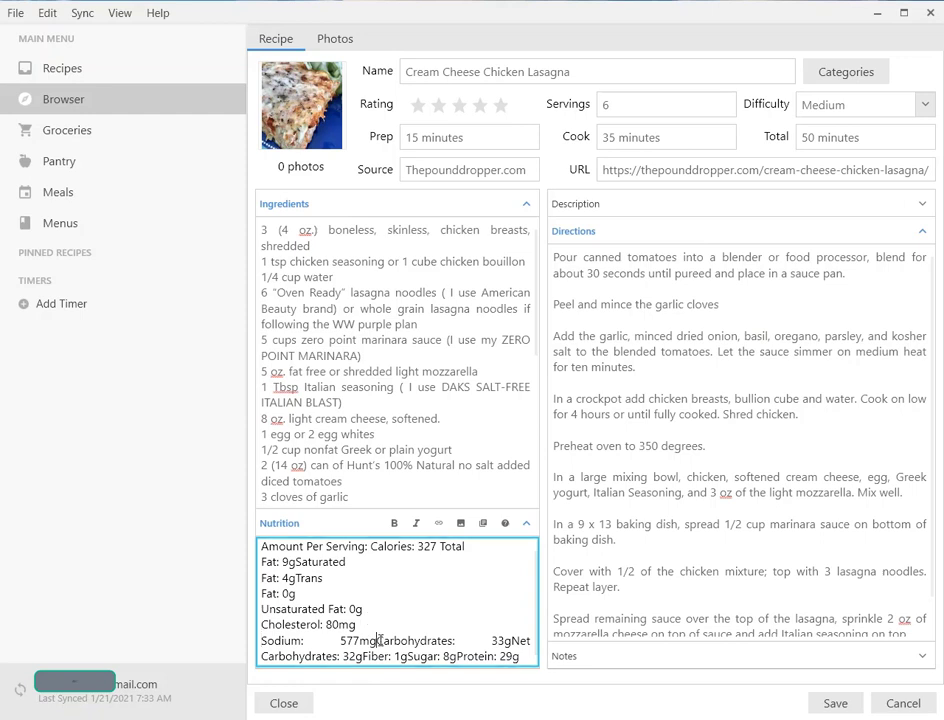
{"action": "left_click", "coordinate": [375, 641]}
{"action": "key", "text": "Return"}
{"action": "left_click", "coordinate": [363, 641]}
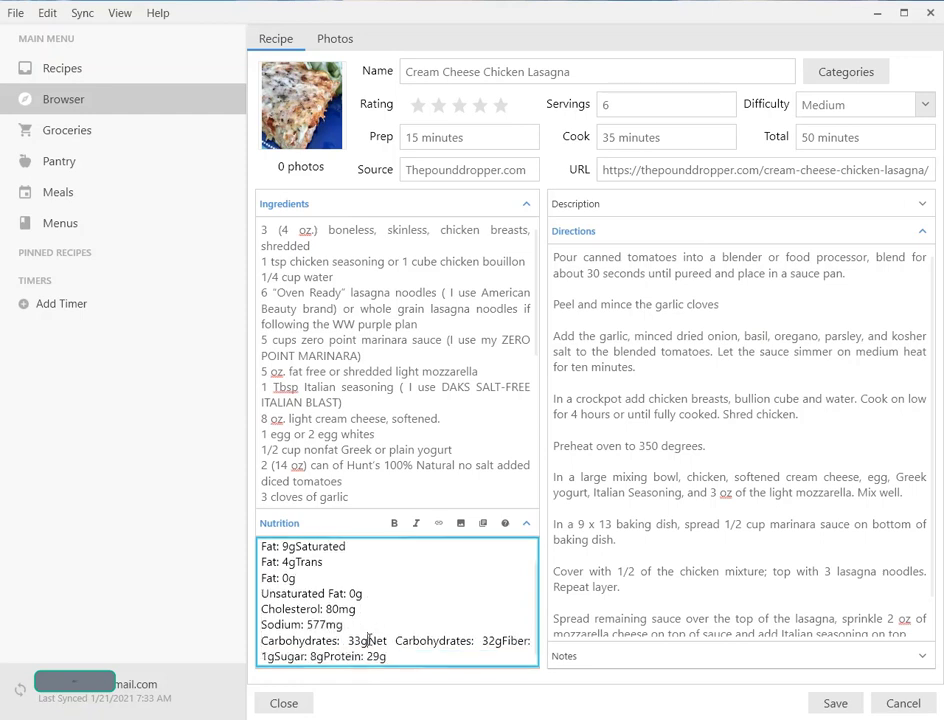
{"action": "key", "text": "Return"}
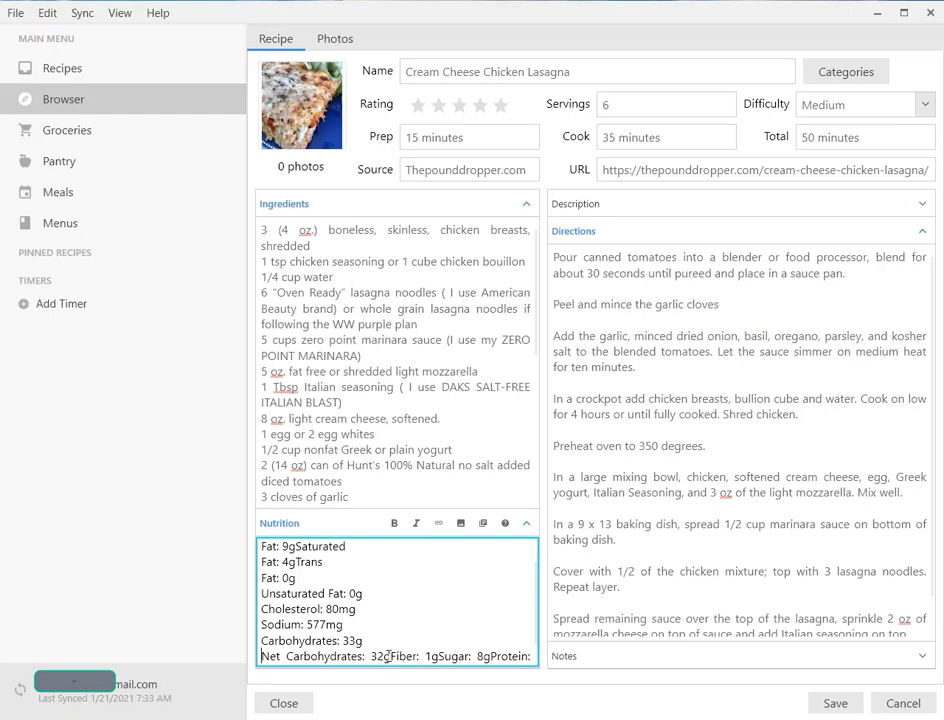
{"action": "left_click", "coordinate": [387, 656]}
{"action": "key", "text": "Return"}
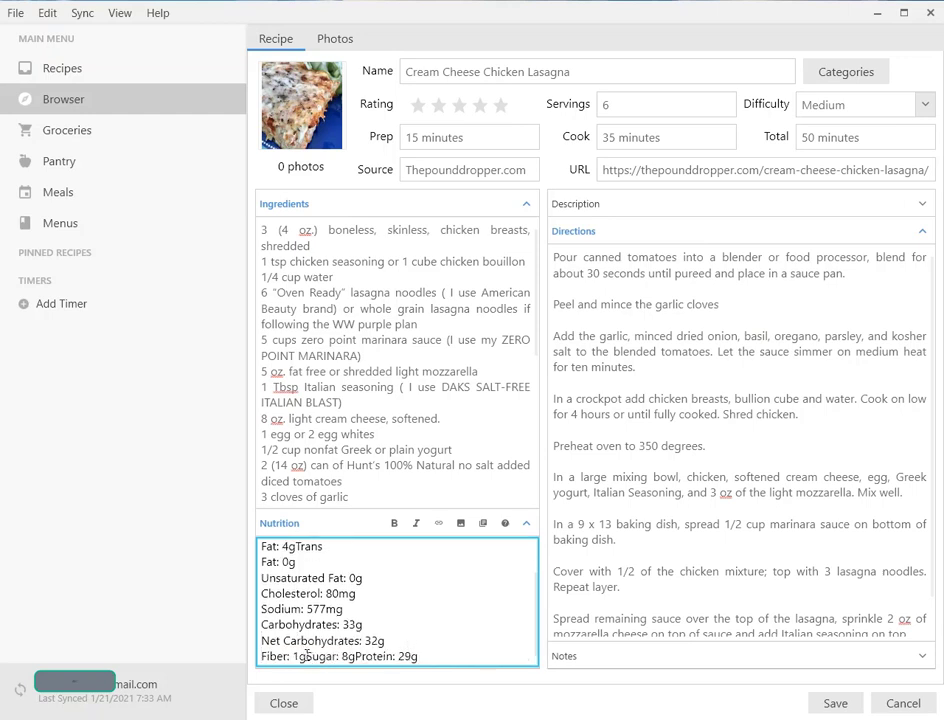
{"action": "left_click", "coordinate": [306, 656]}
{"action": "key", "text": "Return"}
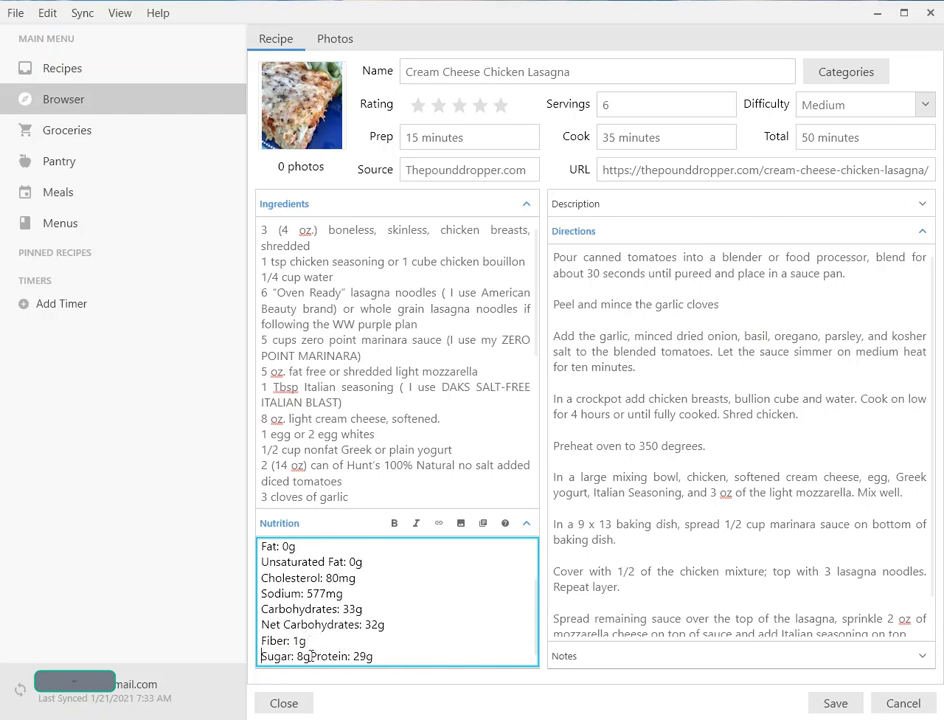
{"action": "left_click", "coordinate": [311, 656]}
{"action": "key", "text": "Return"}
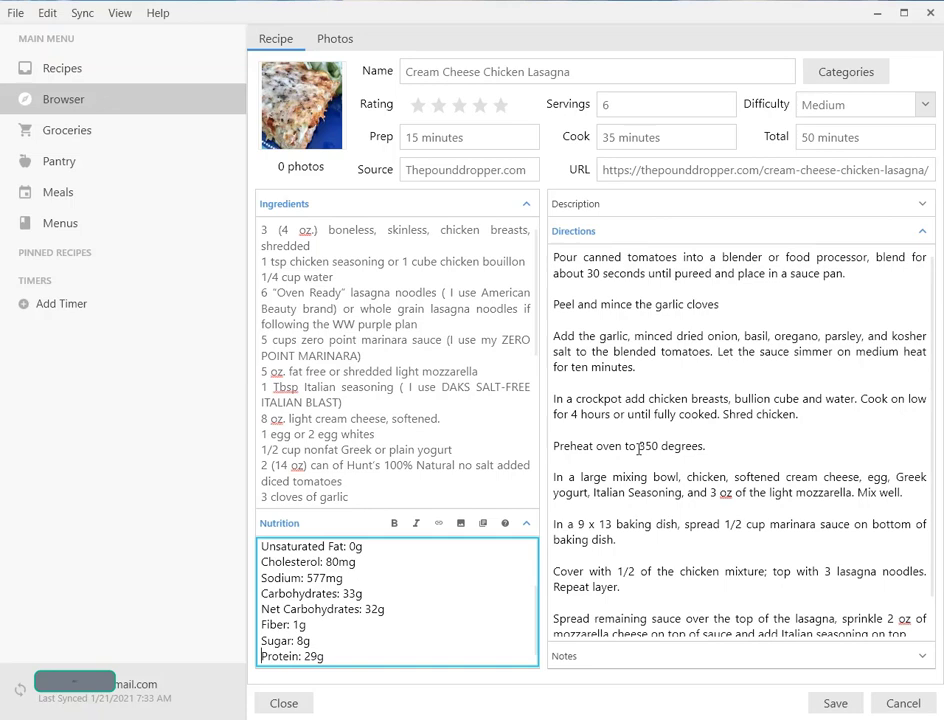
{"action": "scroll", "coordinate": [672, 443], "scroll_direction": "down", "scroll_amount": 1}
{"action": "scroll", "coordinate": [672, 443], "scroll_direction": "up", "scroll_amount": 1}
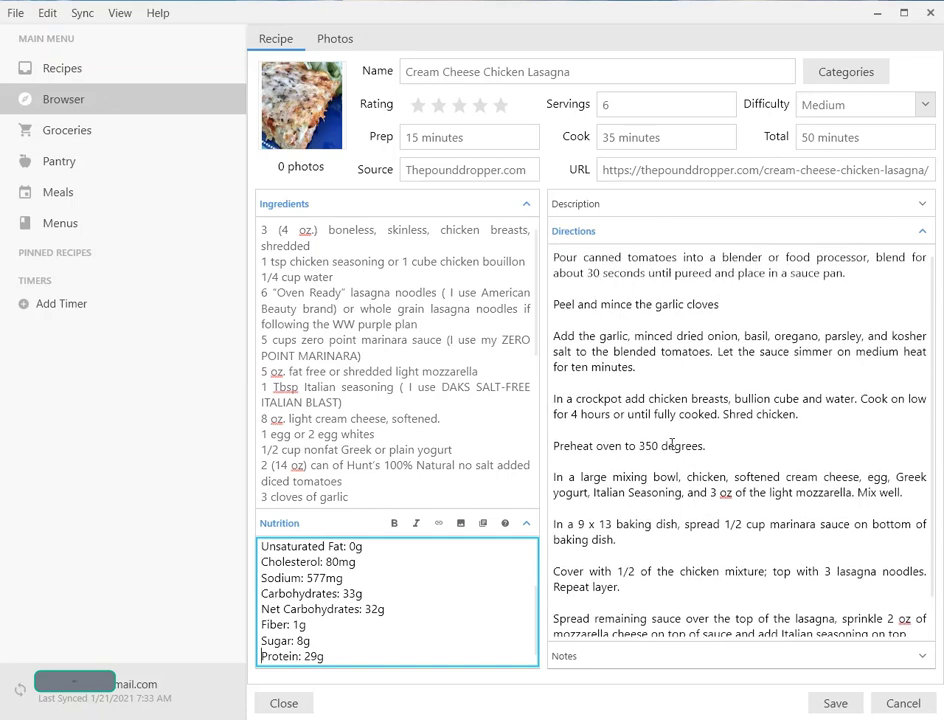
- Back on the web page, tag the italic lasagna intro paragraph as the recipe Description
{"action": "left_click", "coordinate": [284, 705]}
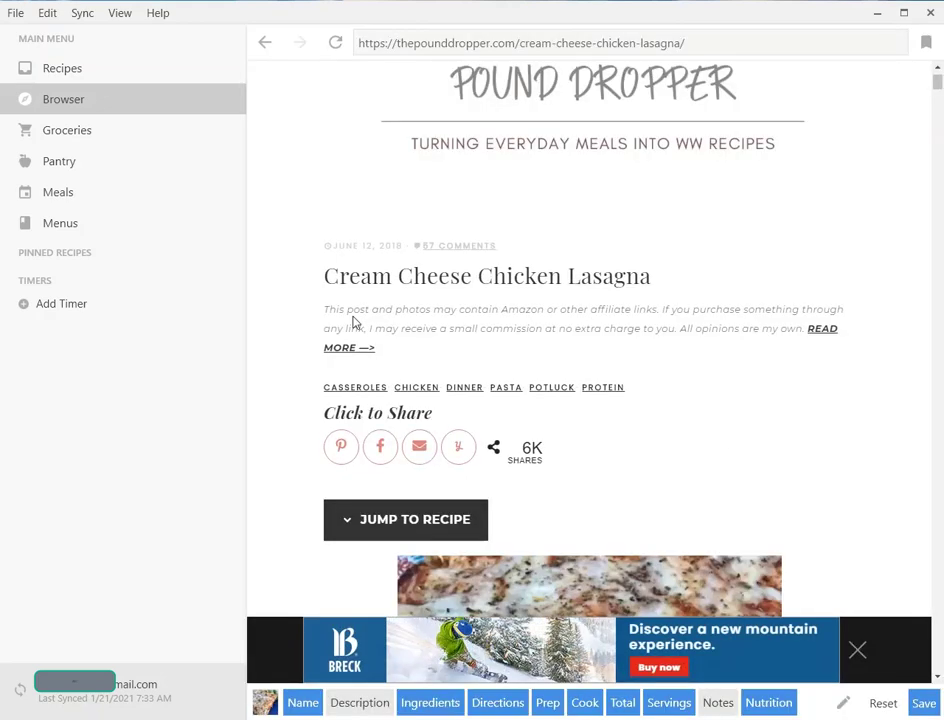
{"action": "scroll", "coordinate": [516, 333], "scroll_direction": "down", "scroll_amount": 10}
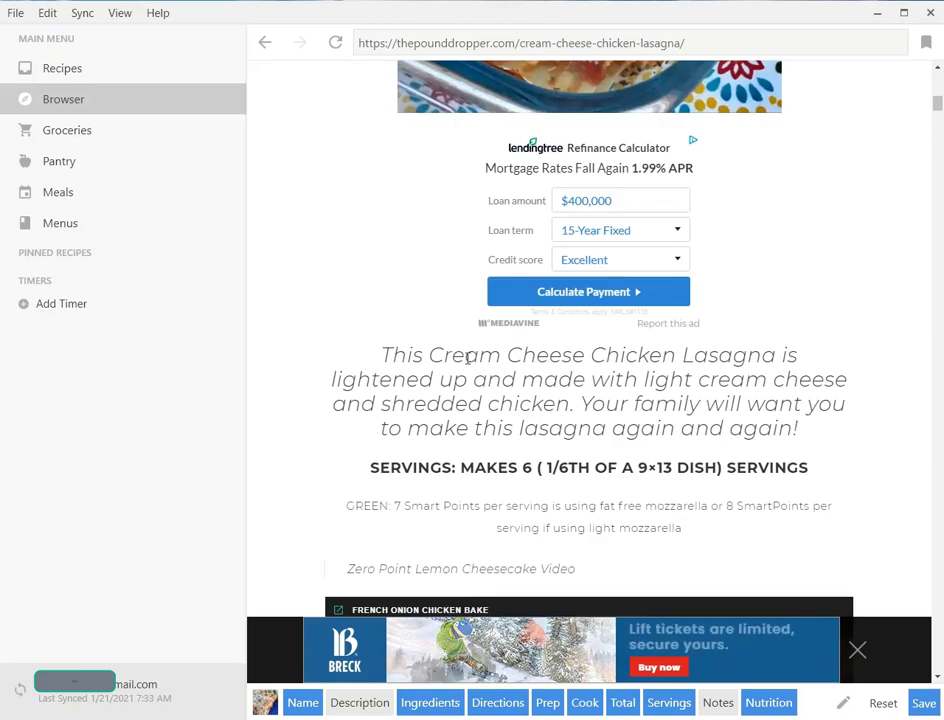
{"action": "scroll", "coordinate": [387, 354], "scroll_direction": "down", "scroll_amount": 1}
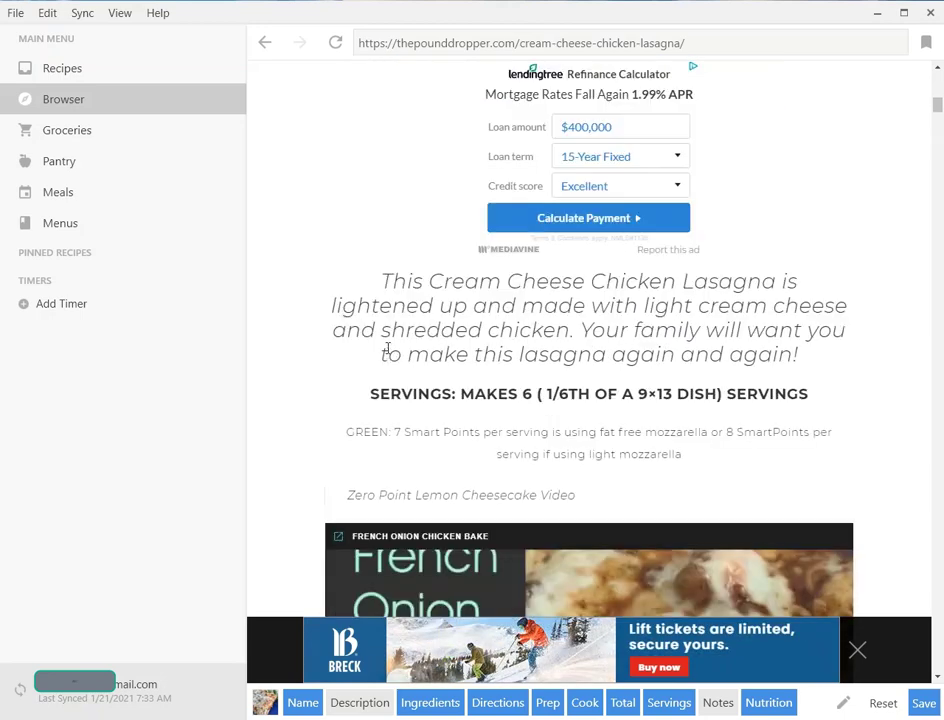
{"action": "left_click_drag", "start_coordinate": [383, 279], "coordinate": [806, 360]}
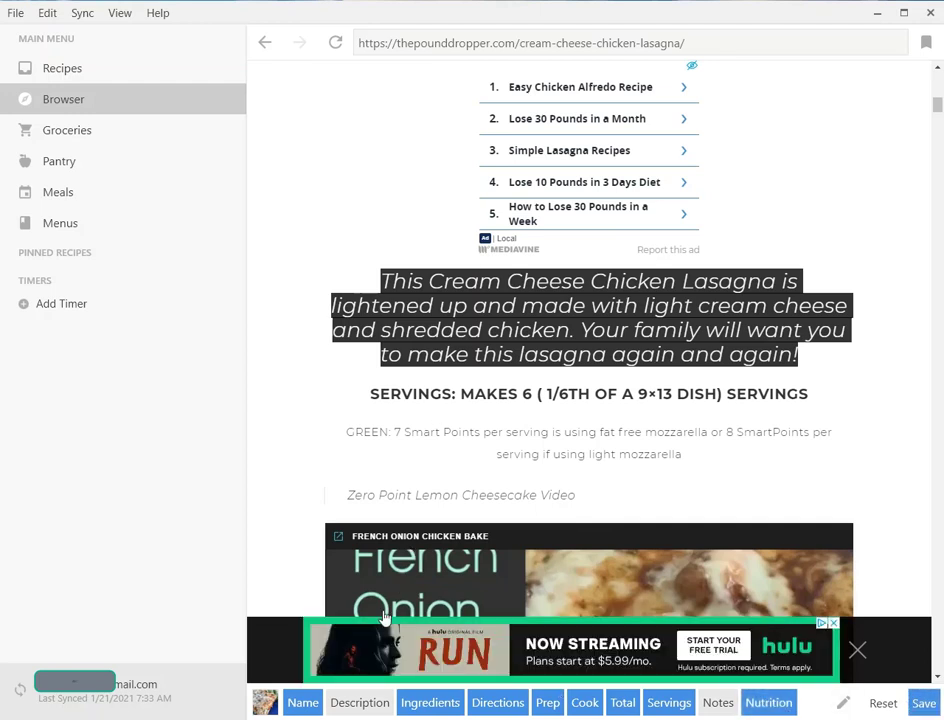
{"action": "left_click", "coordinate": [355, 703]}
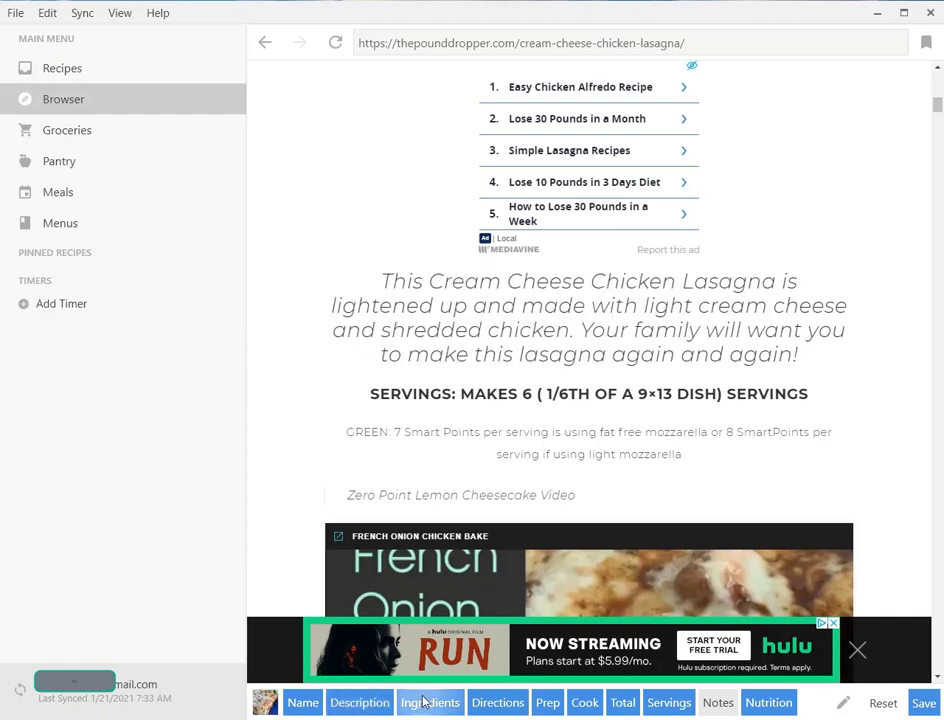
- Tag the BLUE and PURPLE SmartPoints paragraphs as the recipe Notes
{"action": "scroll", "coordinate": [580, 355], "scroll_direction": "down", "scroll_amount": 6}
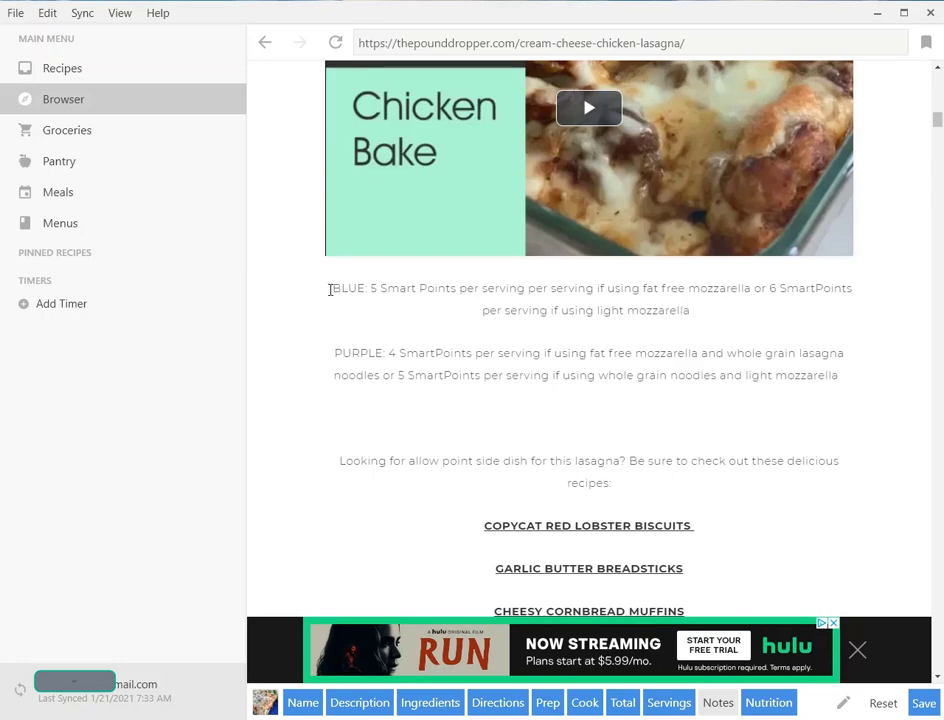
{"action": "left_click_drag", "start_coordinate": [329, 290], "coordinate": [838, 375]}
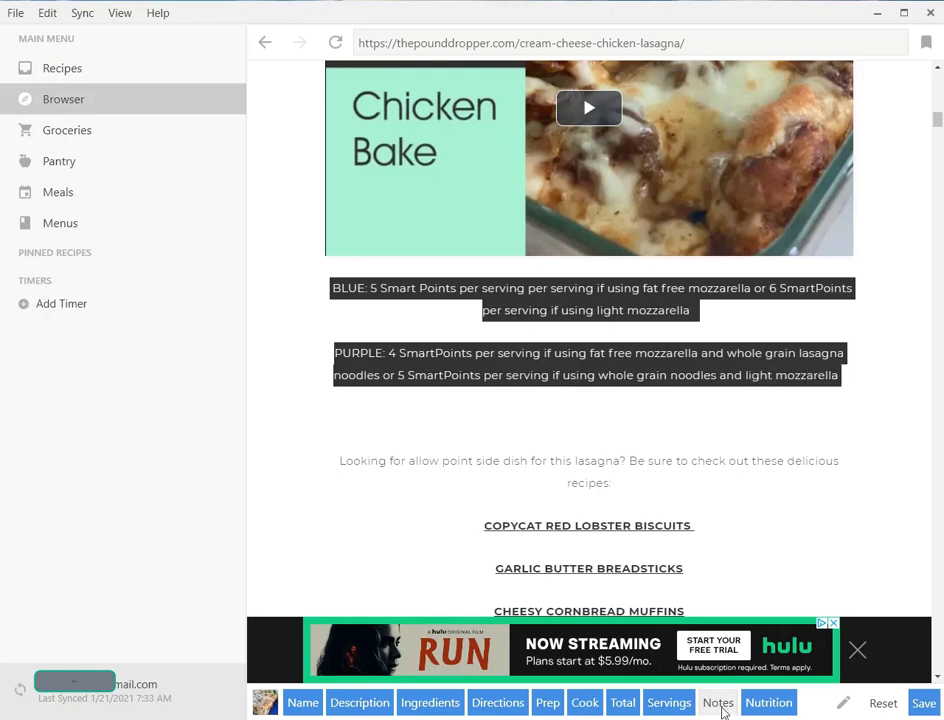
{"action": "left_click", "coordinate": [720, 704]}
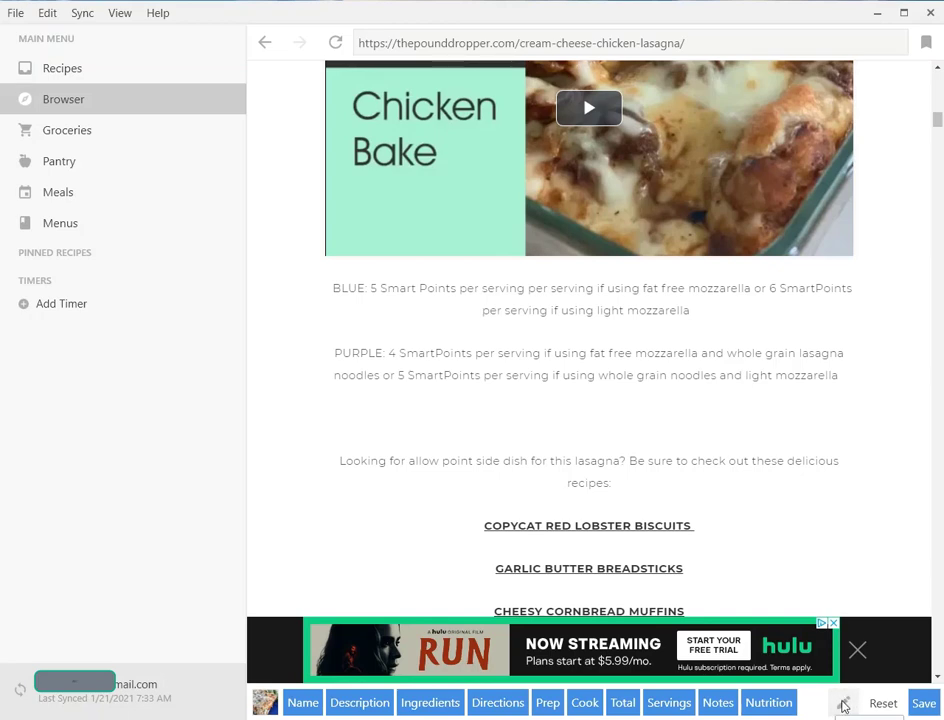
- Review the clipped description and notes in the editor, then save the lasagna recipe
{"action": "left_click", "coordinate": [843, 706]}
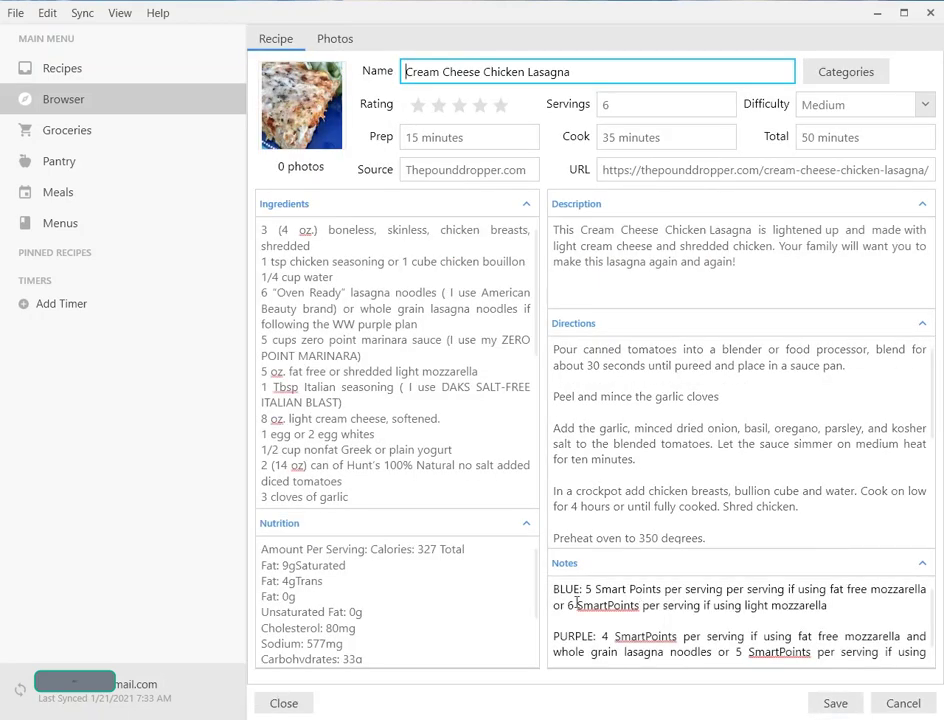
{"action": "left_click_drag", "start_coordinate": [555, 589], "coordinate": [865, 652]}
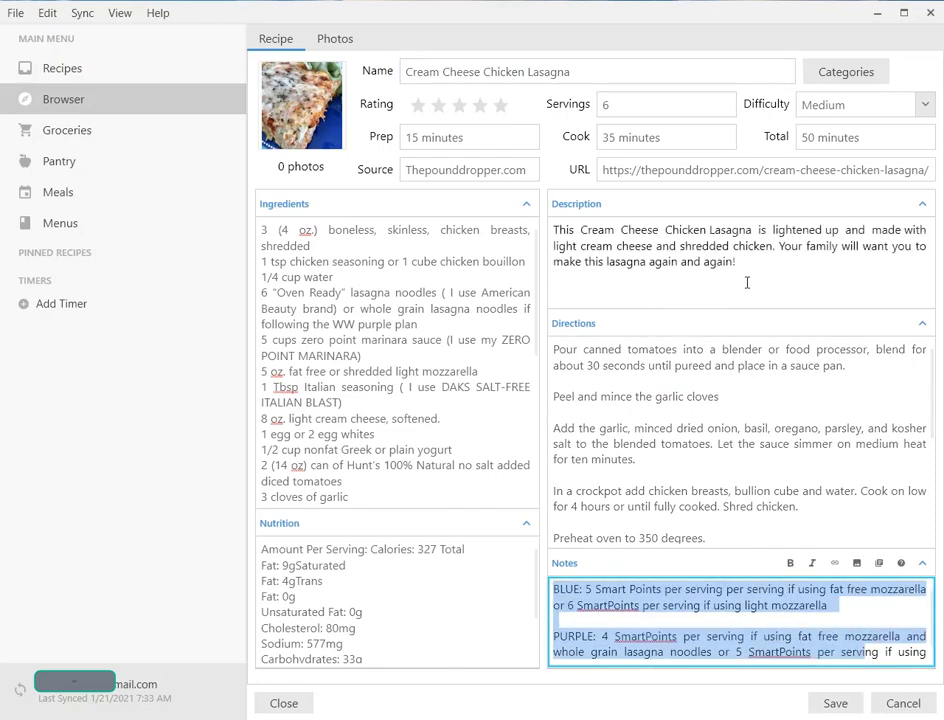
{"action": "left_click_drag", "start_coordinate": [737, 262], "coordinate": [553, 229]}
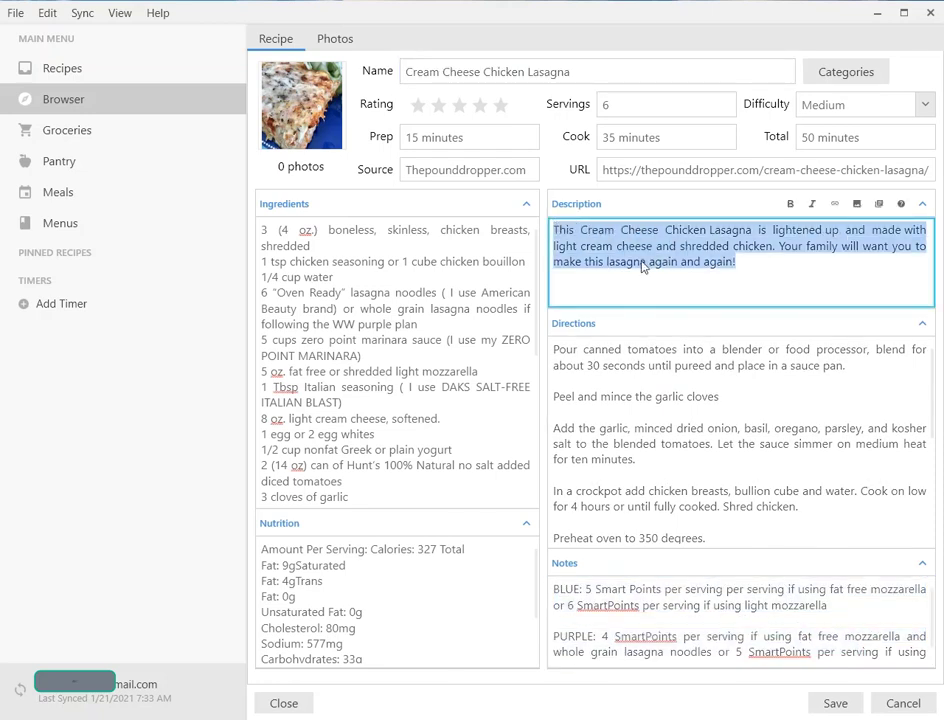
{"action": "left_click", "coordinate": [740, 286]}
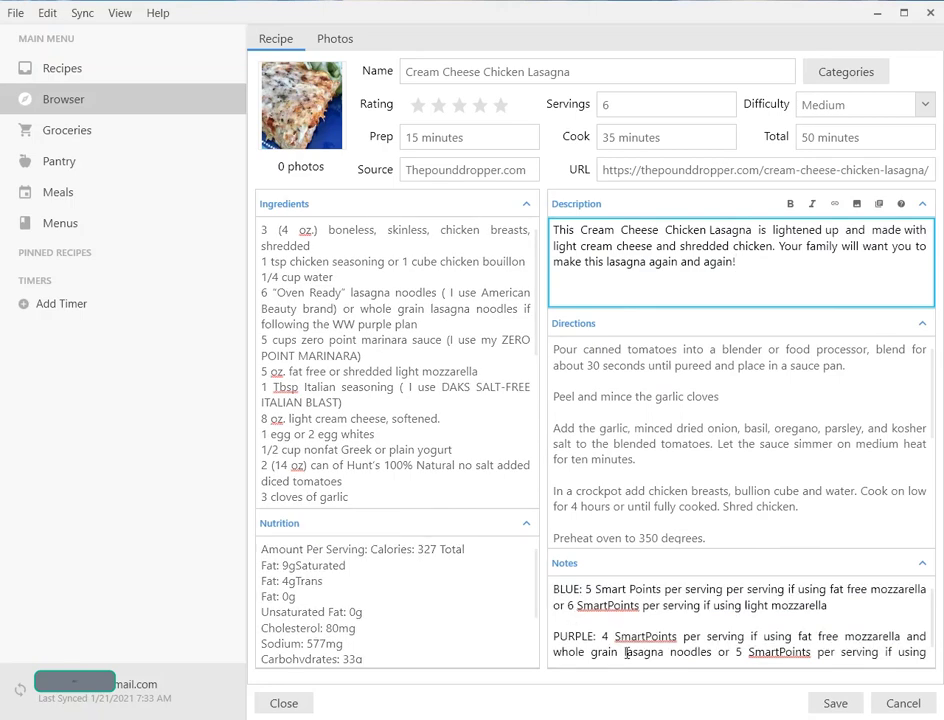
{"action": "left_click", "coordinate": [836, 703]}
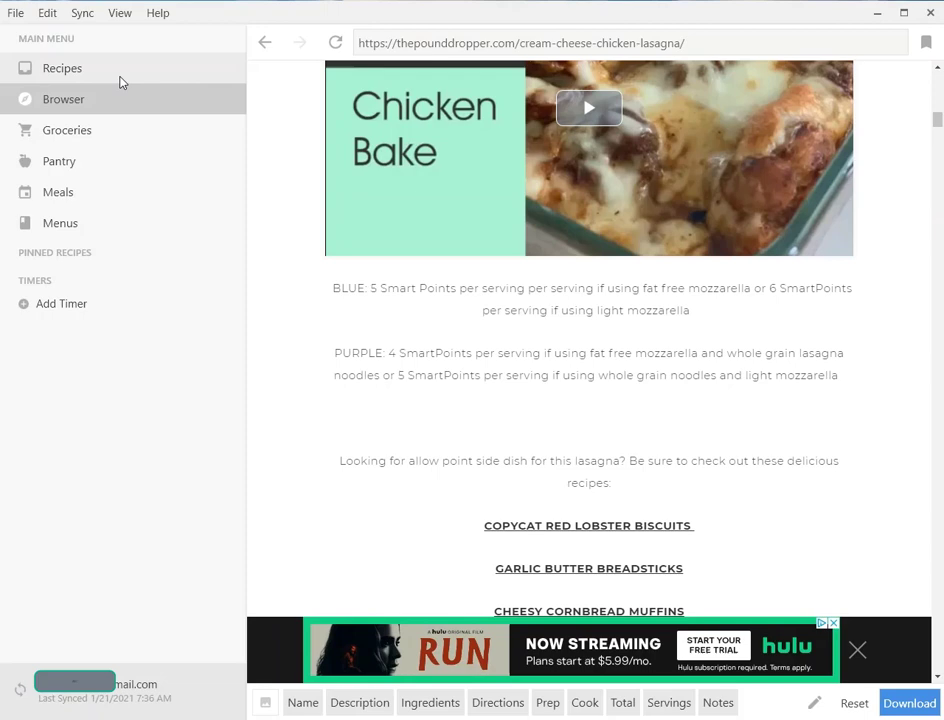
- Open Cream Cheese Chicken Lasagna from the Meal - WW category in the recipe library
{"action": "left_click", "coordinate": [70, 70]}
{"action": "left_click", "coordinate": [285, 43]}
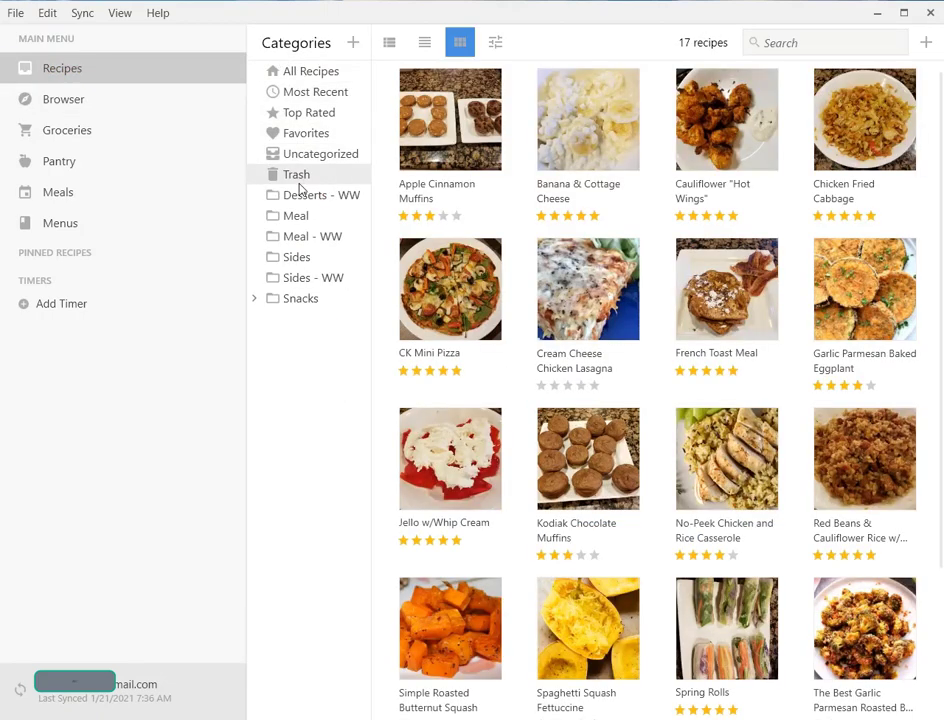
{"action": "left_click", "coordinate": [295, 240]}
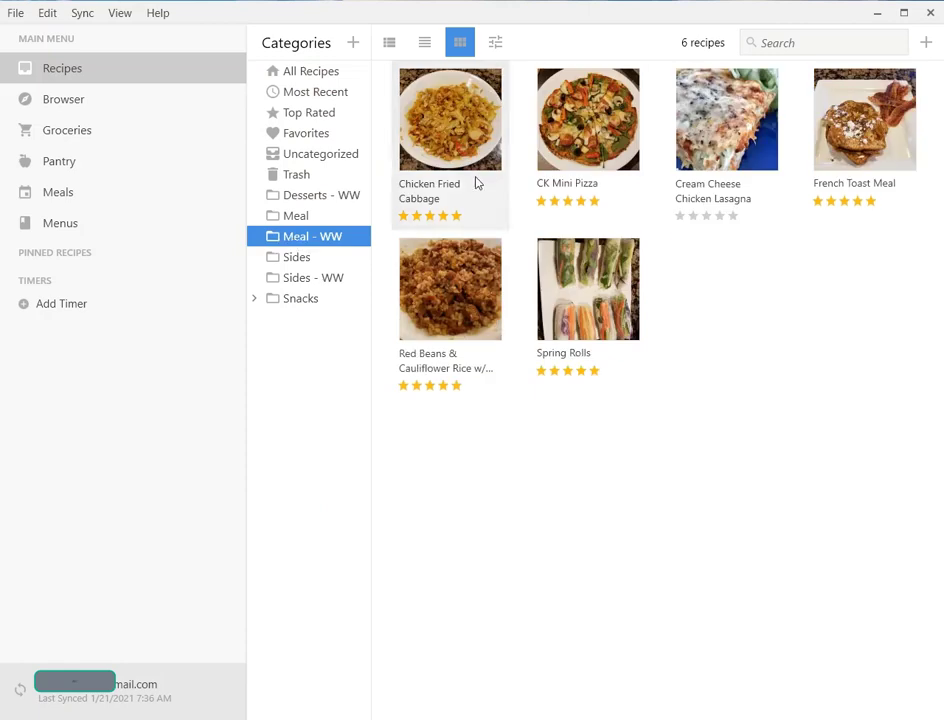
{"action": "left_click", "coordinate": [742, 139]}
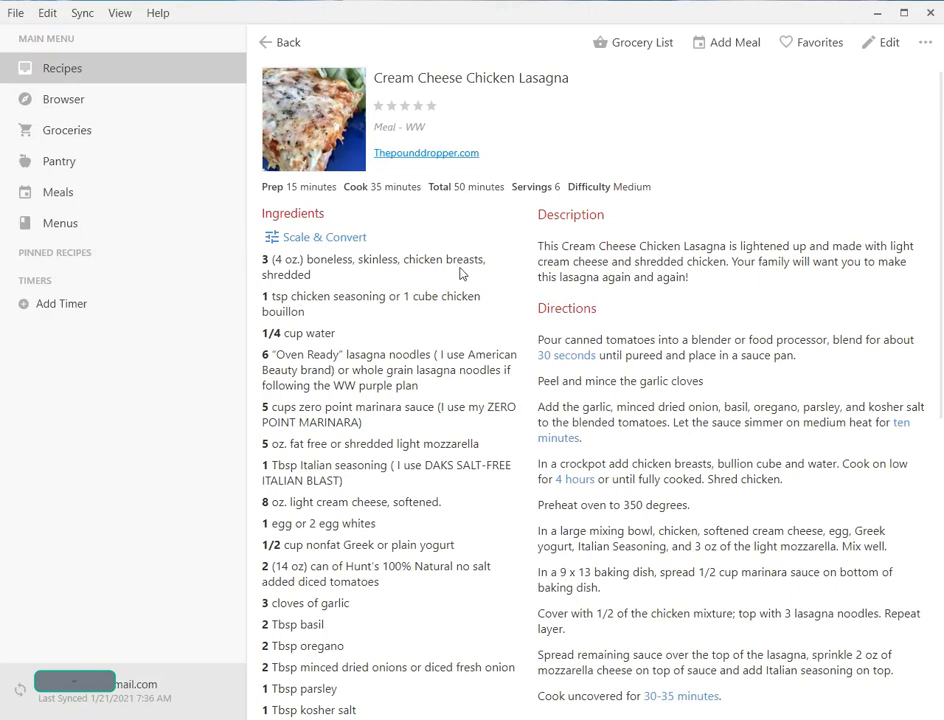
- Strike through the chicken breasts, lasagna noodles and marinara sauce ingredient lines
{"action": "scroll", "coordinate": [615, 310], "scroll_direction": "down", "scroll_amount": 5}
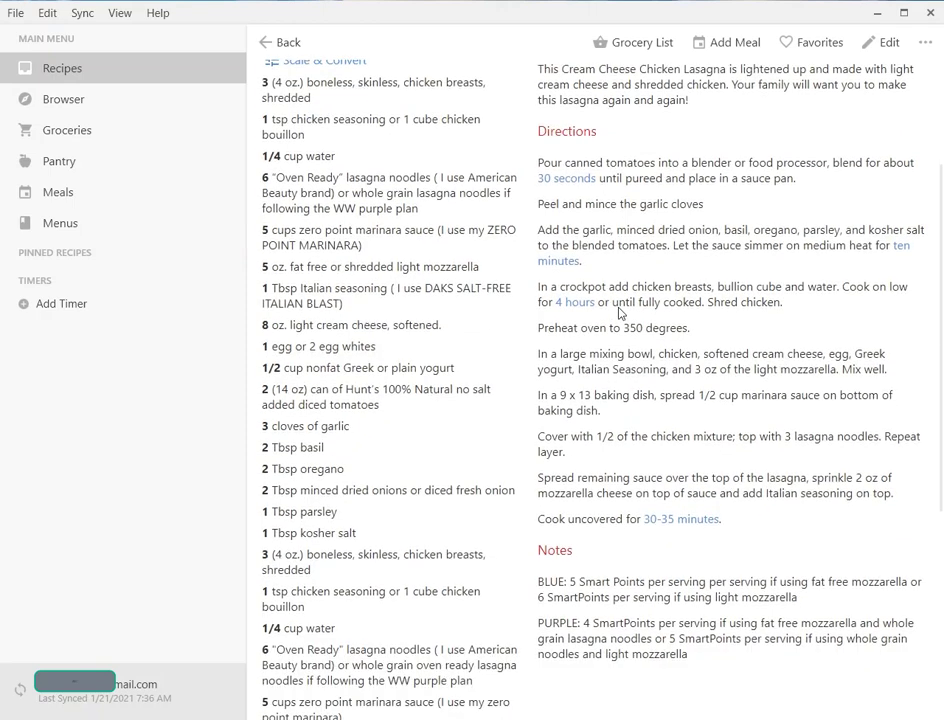
{"action": "scroll", "coordinate": [618, 313], "scroll_direction": "down", "scroll_amount": 6}
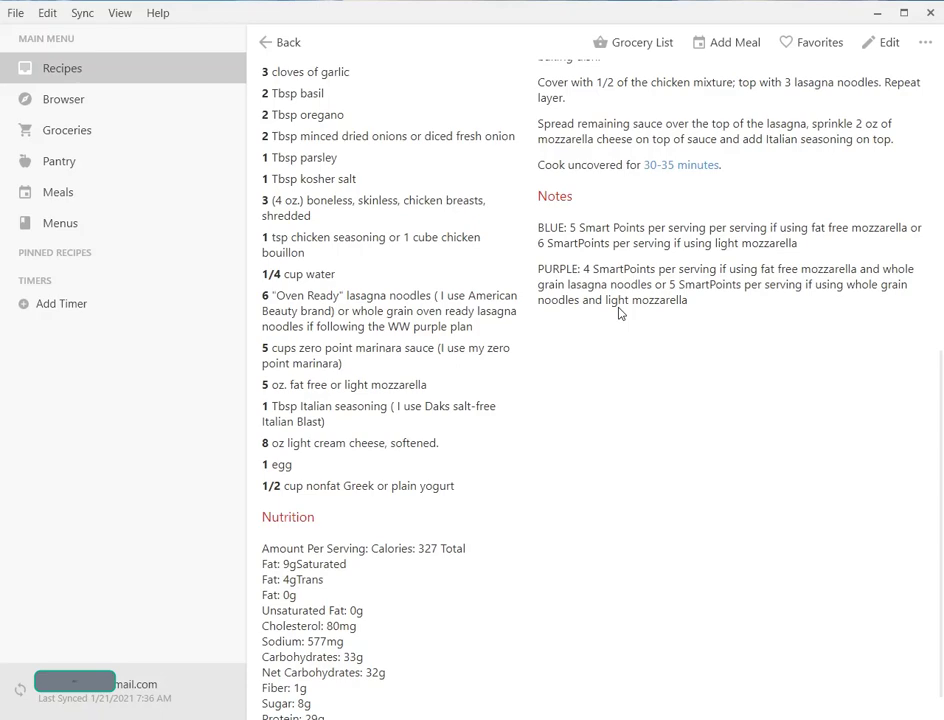
{"action": "scroll", "coordinate": [618, 312], "scroll_direction": "up", "scroll_amount": 11}
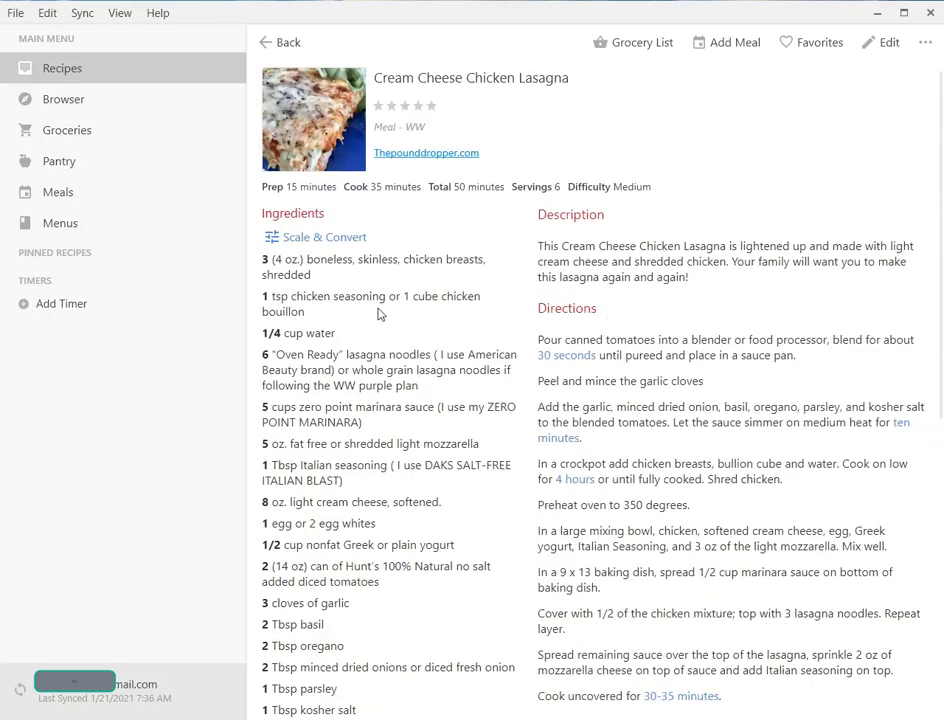
{"action": "left_click", "coordinate": [297, 269]}
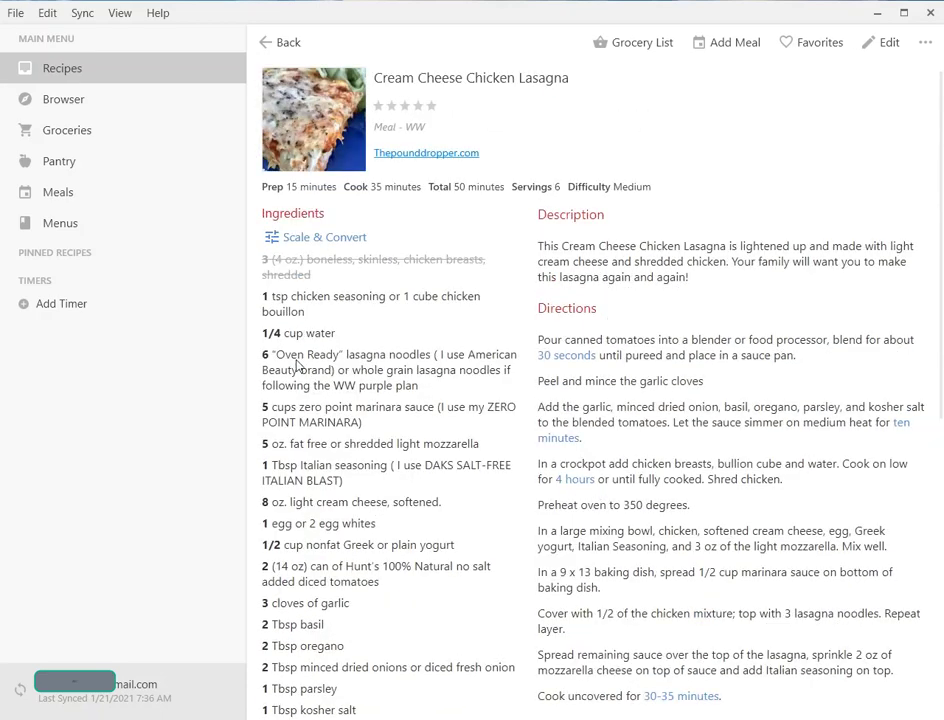
{"action": "left_click", "coordinate": [302, 373]}
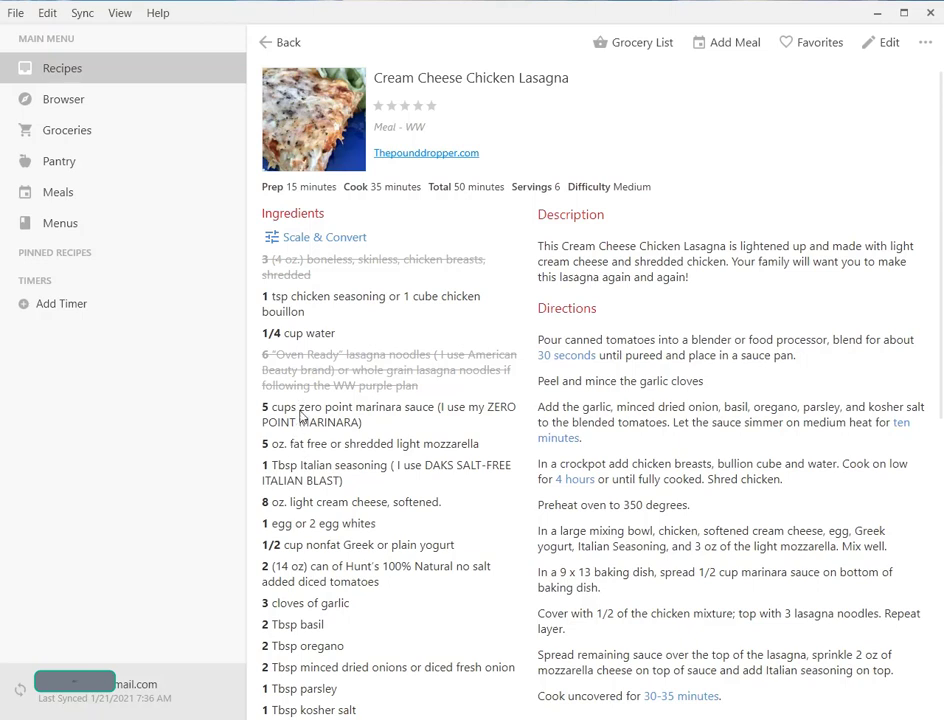
{"action": "left_click", "coordinate": [301, 416]}
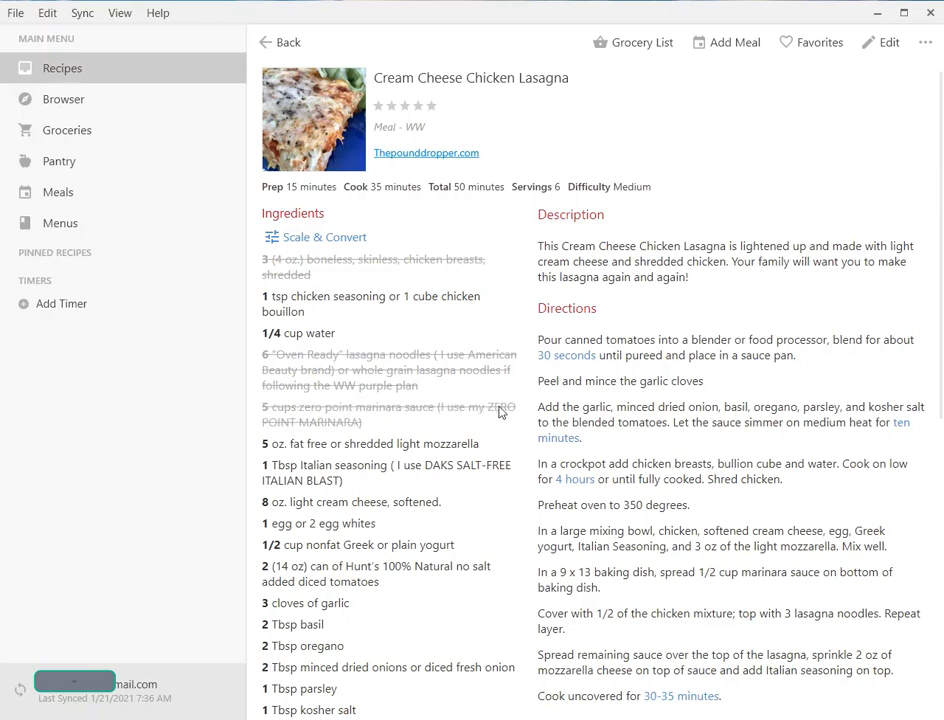
- Start a 30-second timer and a ten-minute timer from the direction links
{"action": "left_click", "coordinate": [574, 362]}
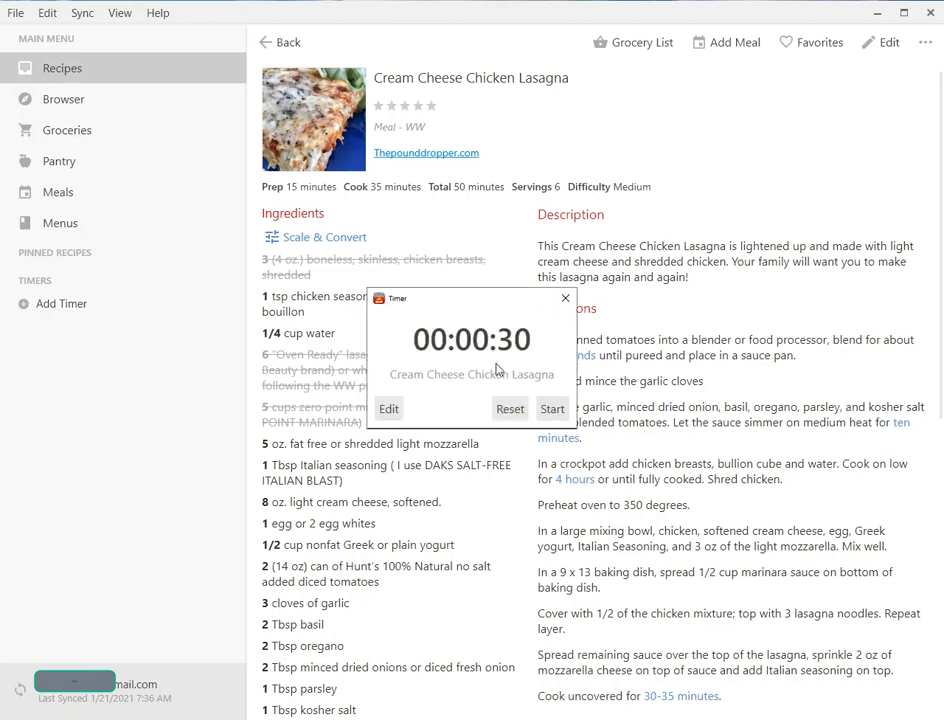
{"action": "left_click", "coordinate": [553, 410]}
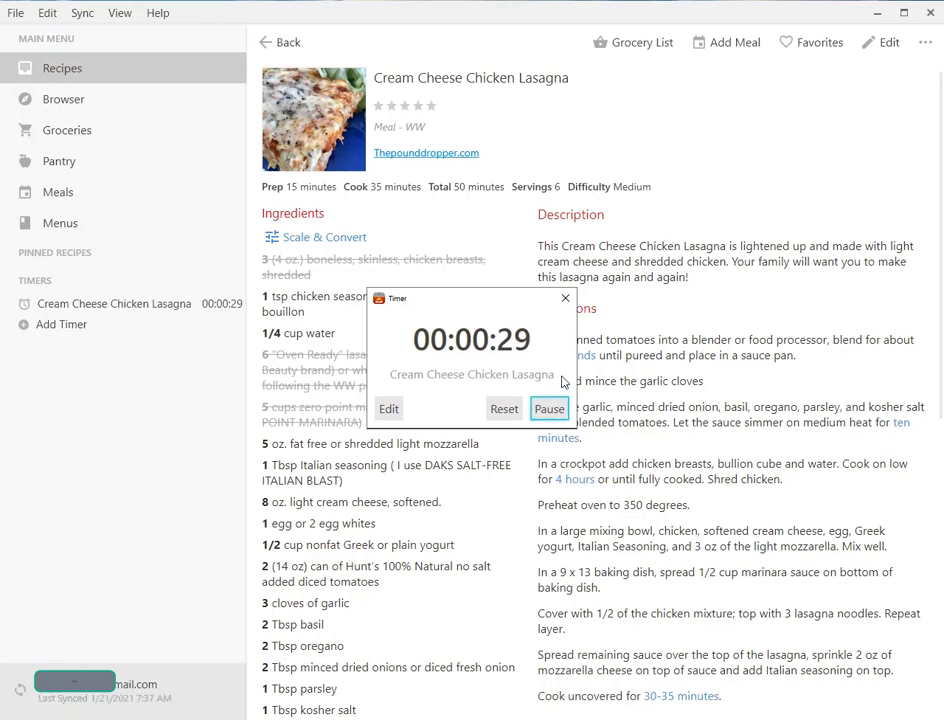
{"action": "left_click", "coordinate": [565, 298]}
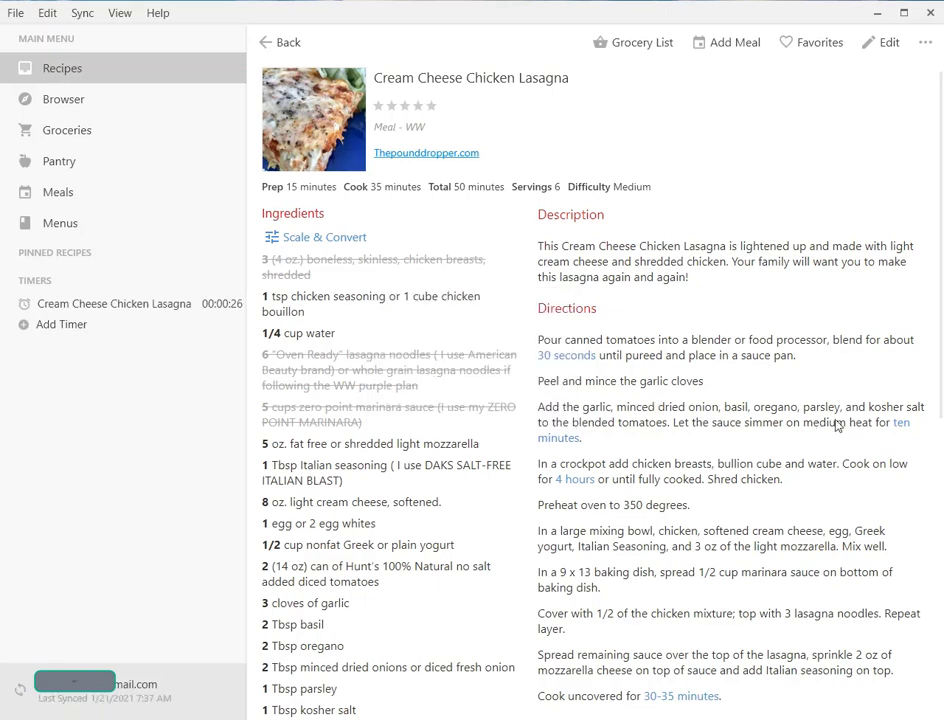
{"action": "left_click", "coordinate": [903, 432]}
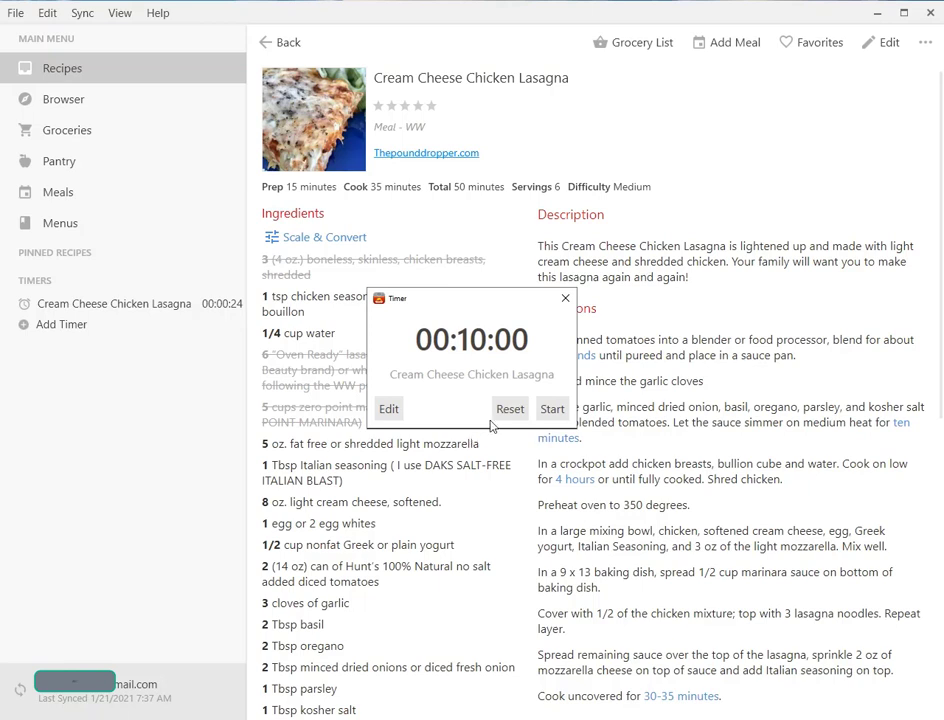
{"action": "left_click", "coordinate": [553, 410]}
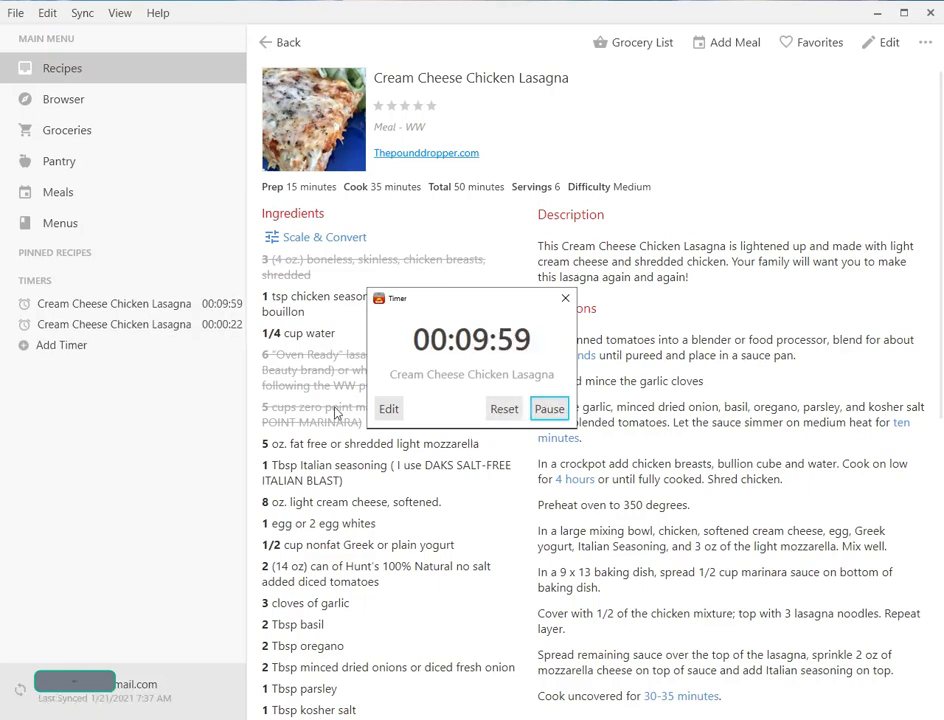
{"action": "left_click", "coordinate": [565, 298]}
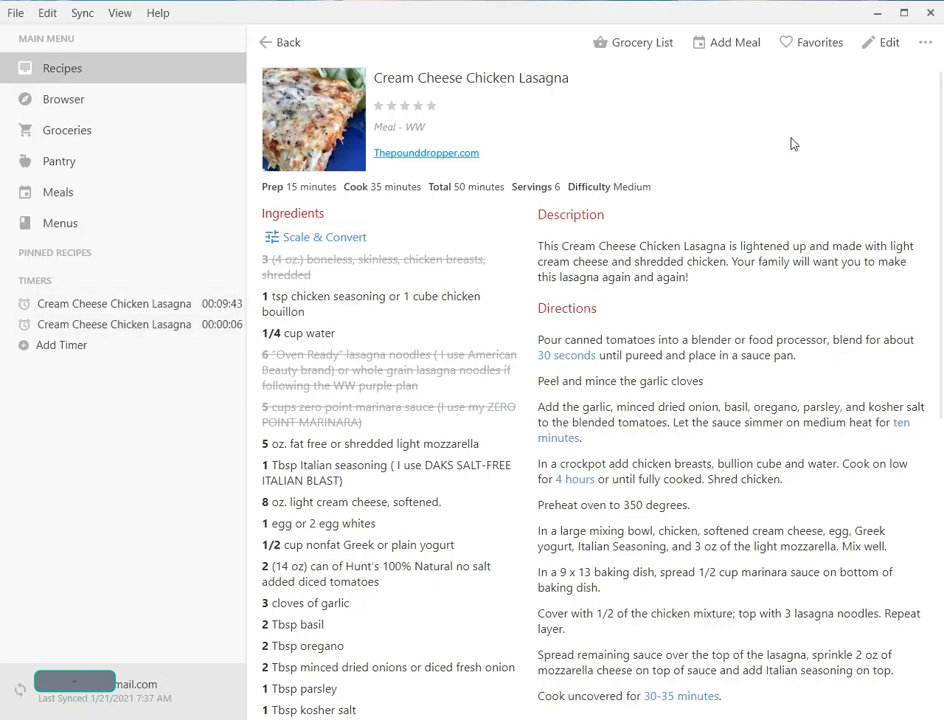
- Pin the Cream Cheese Chicken Lasagna recipe and acknowledge the 30-second timer's Time's Up! alert
{"action": "left_click", "coordinate": [925, 42]}
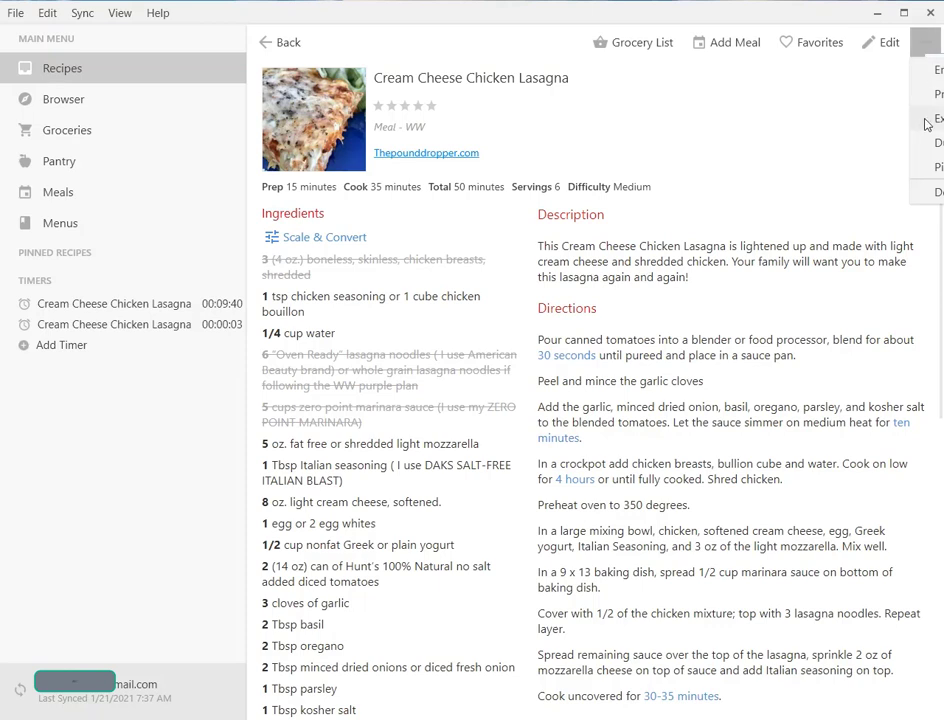
{"action": "left_click", "coordinate": [938, 167]}
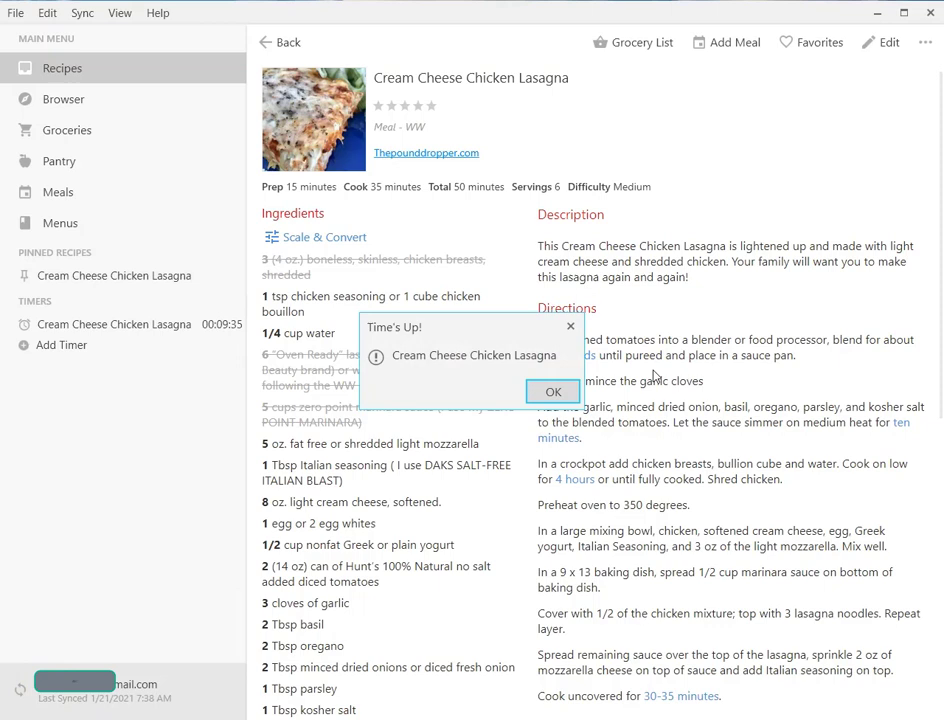
{"action": "left_click", "coordinate": [554, 392]}
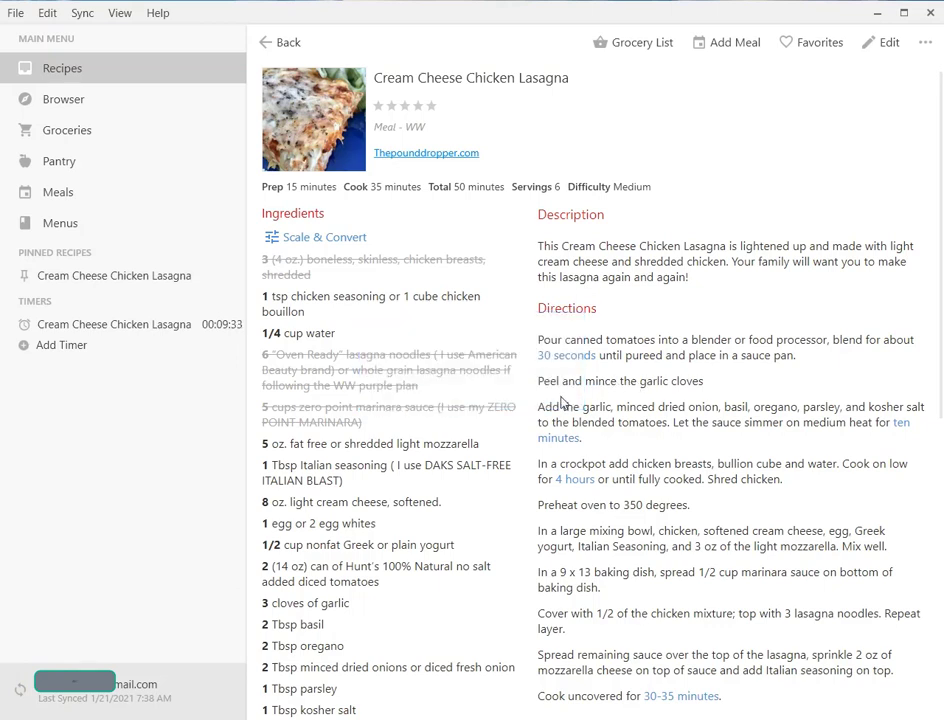